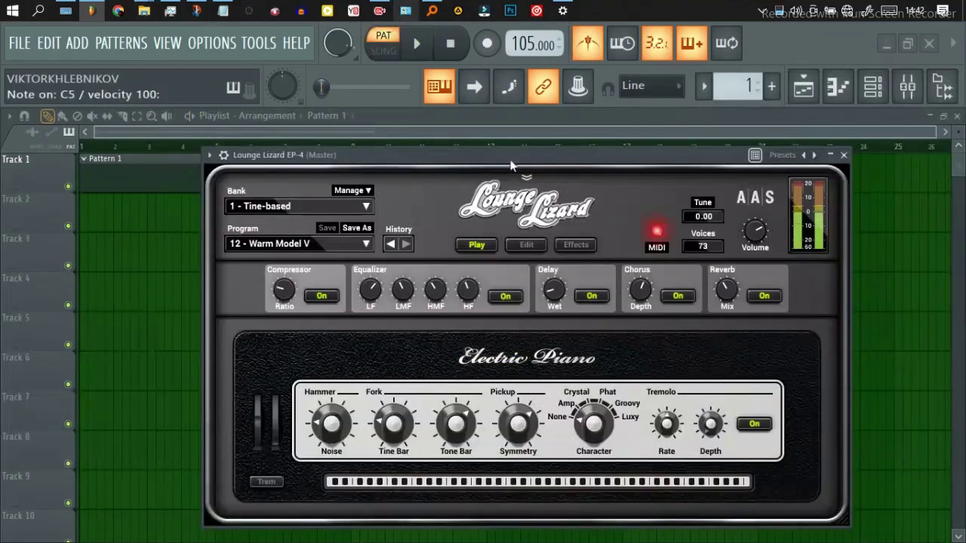
Step: Draw a G4, C5, D#5 and G5 chord in the Lounge Lizard piano roll and stretch it to one full bar
{"action": "left_click", "coordinate": [830, 155]}
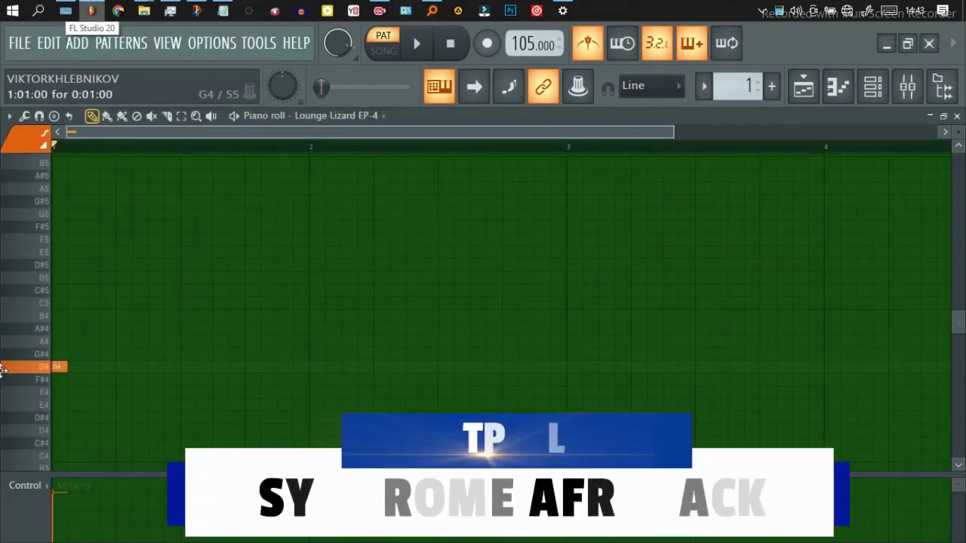
{"action": "key", "text": "space"}
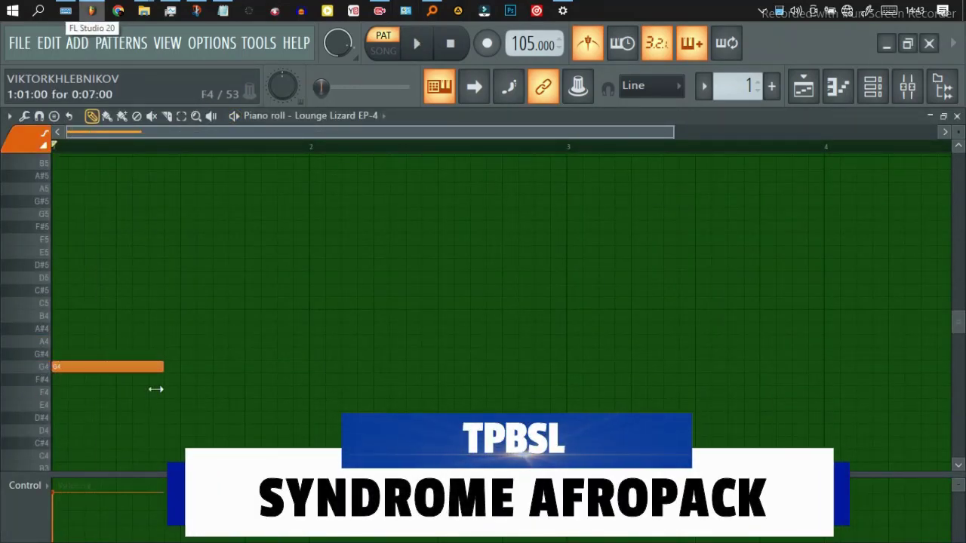
{"action": "left_click_drag", "start_coordinate": [155, 389], "coordinate": [173, 410]}
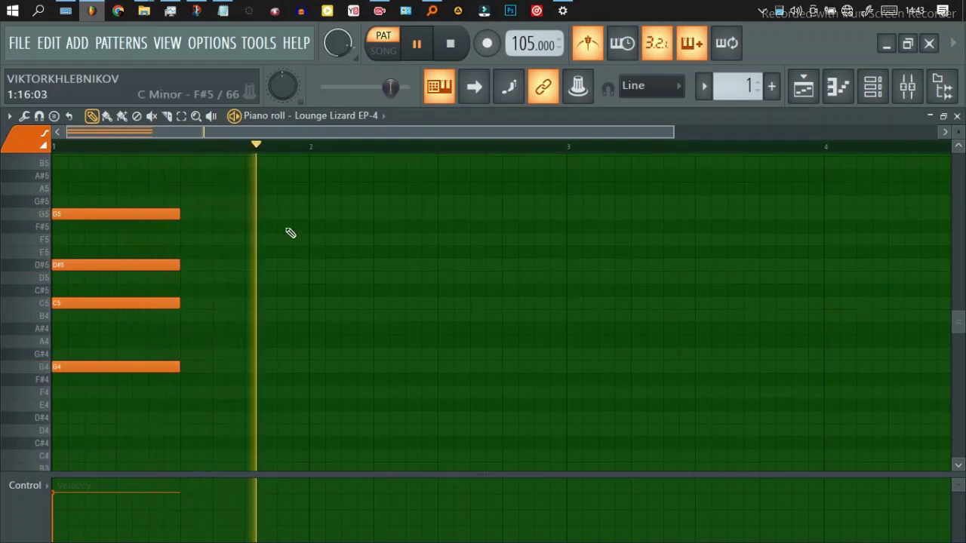
{"action": "key", "text": "ctrl+a"}
{"action": "left_click_drag", "start_coordinate": [178, 218], "coordinate": [311, 273]}
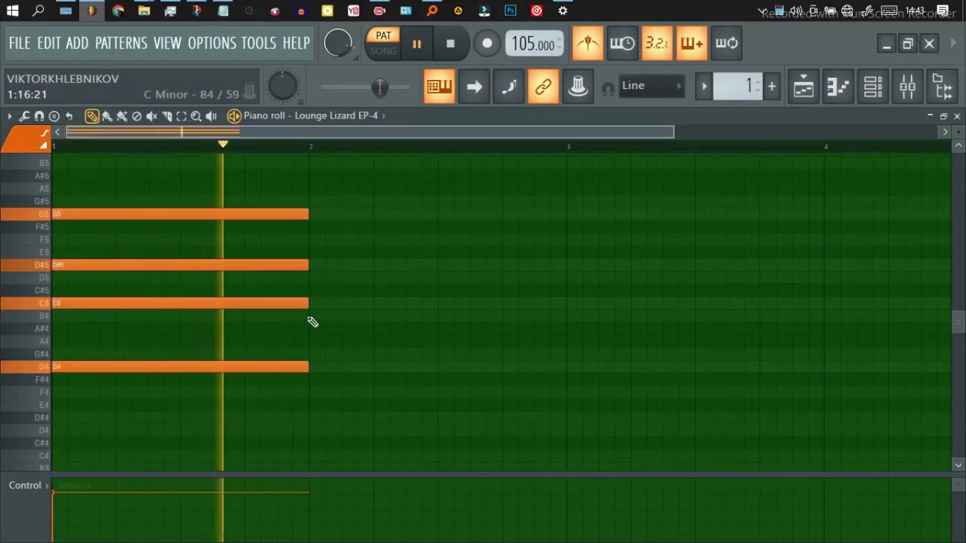
Step: Duplicate the chord into bar 2 and change the copy's notes to F4, C5, F5 and G#5
{"action": "key", "text": "space"}
{"action": "key", "text": "ctrl+b"}
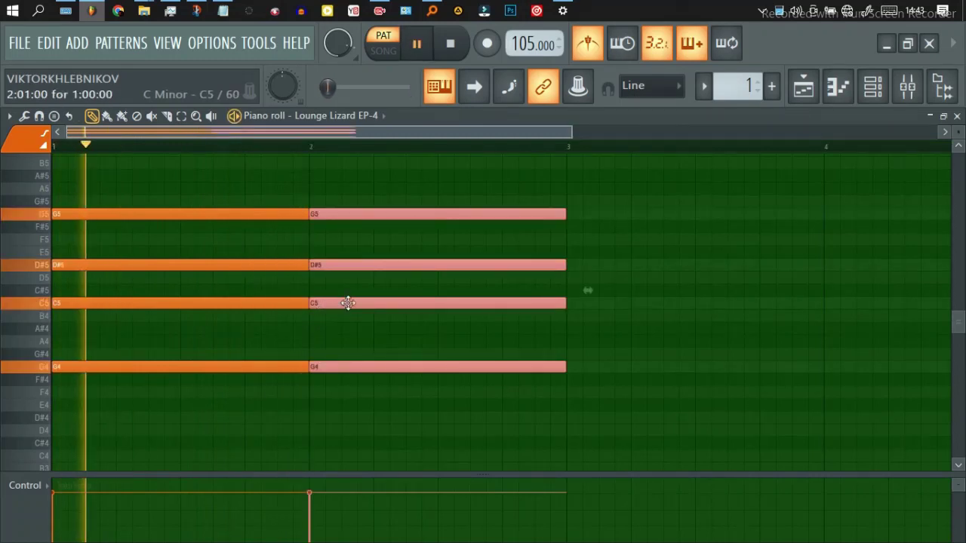
{"action": "left_click_drag", "start_coordinate": [347, 302], "coordinate": [349, 320]}
{"action": "left_click_drag", "start_coordinate": [339, 268], "coordinate": [338, 243]}
Step: Shorten the bar 2 chord to half a bar and deselect its notes
{"action": "scroll", "coordinate": [474, 155], "scroll_direction": "down", "scroll_amount": 2}
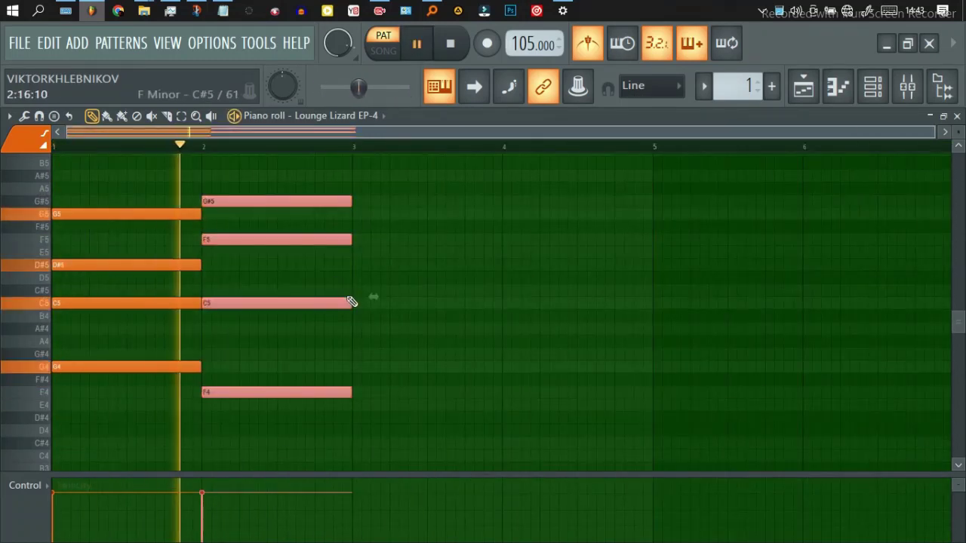
{"action": "left_click_drag", "start_coordinate": [351, 302], "coordinate": [276, 310]}
{"action": "key", "text": "space"}
{"action": "right_click", "coordinate": [375, 282]}
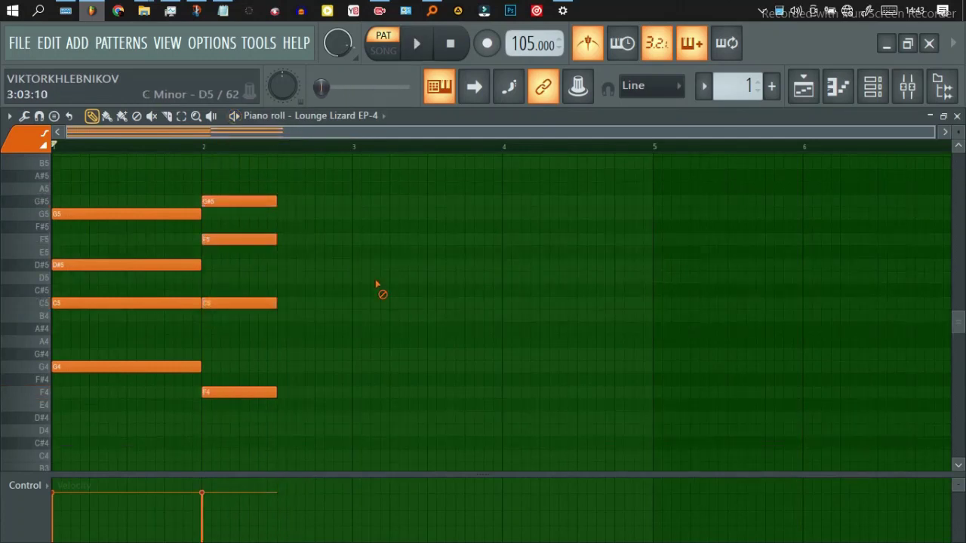
Step: Fill the second half of bar 2 with a chord of D#4, G4, D#5 and G5
{"action": "key", "text": "space"}
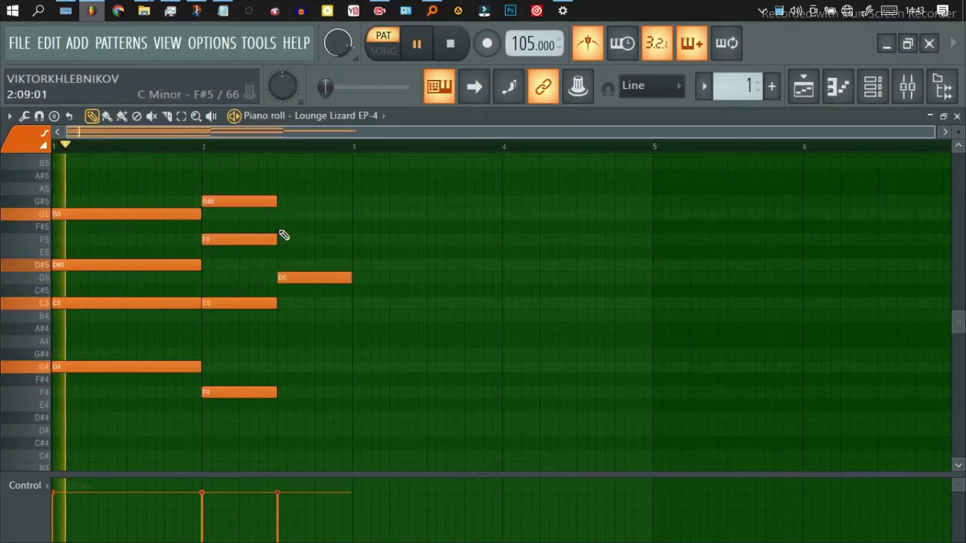
{"action": "left_click_drag", "start_coordinate": [283, 235], "coordinate": [279, 368]}
{"action": "key", "text": "space"}
{"action": "key", "text": "space"}
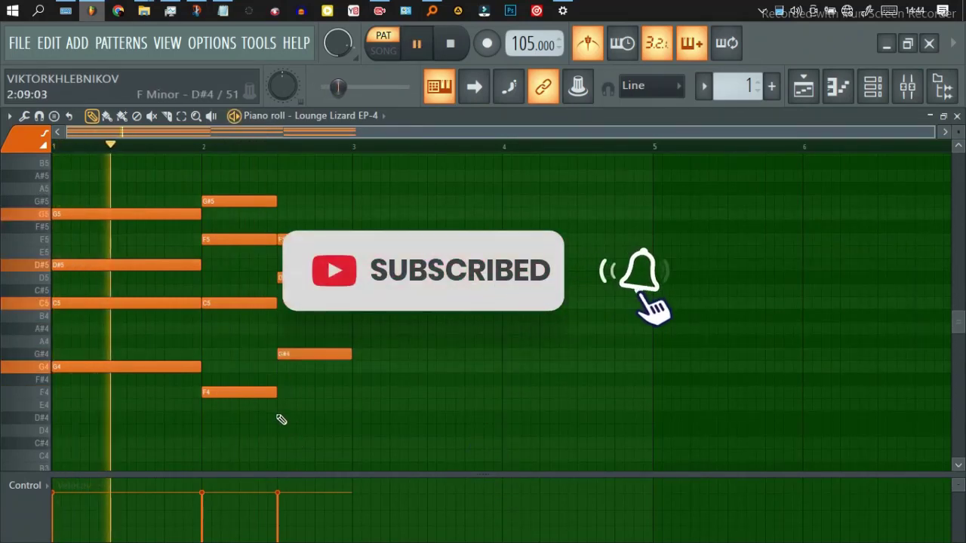
{"action": "left_click", "coordinate": [276, 405]}
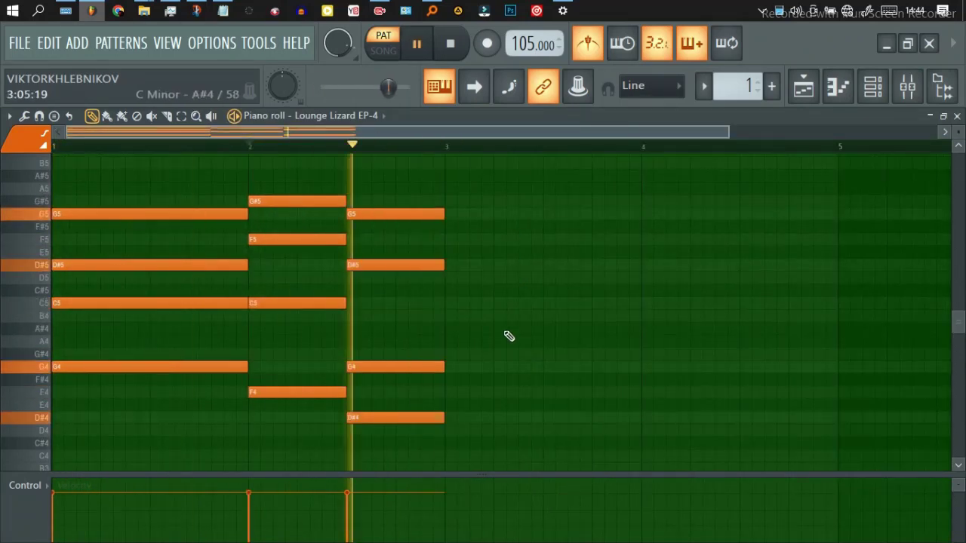
Step: Randomize the chord notes' velocities with the piano roll randomizer in bipolar mode
{"action": "key", "text": "alt+r"}
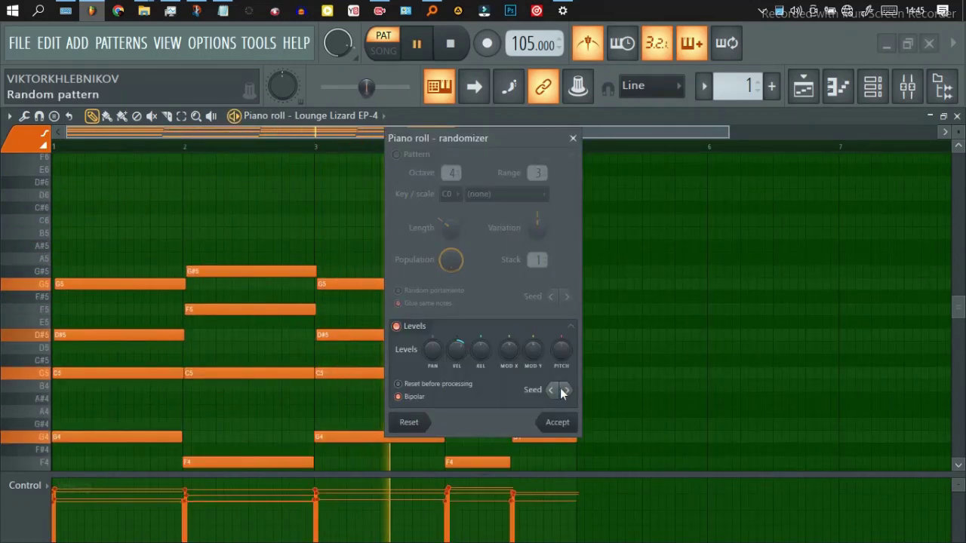
{"action": "left_click", "coordinate": [557, 425]}
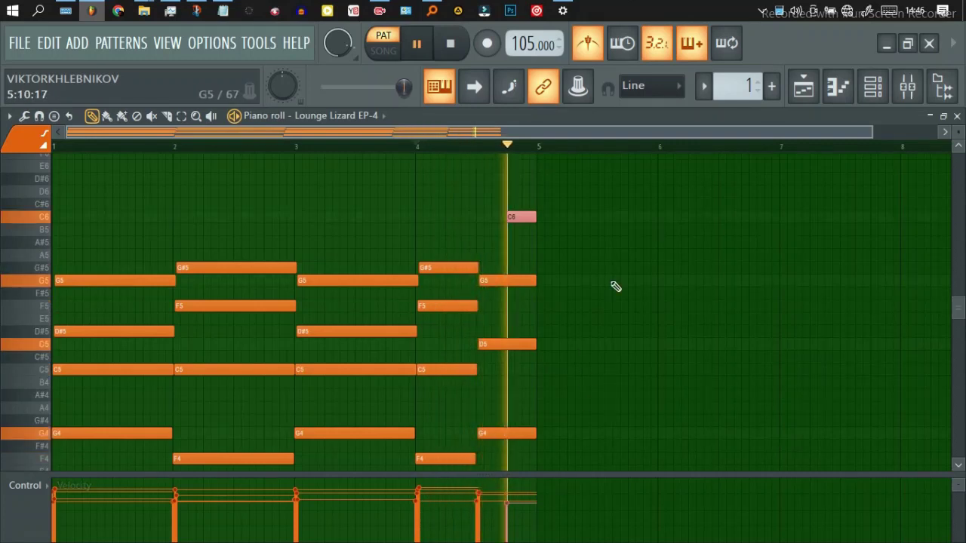
Step: Duplicate the four-bar chord progression to fill eight bars and leave the piano roll
{"action": "scroll", "coordinate": [619, 285], "scroll_direction": "down", "scroll_amount": 2}
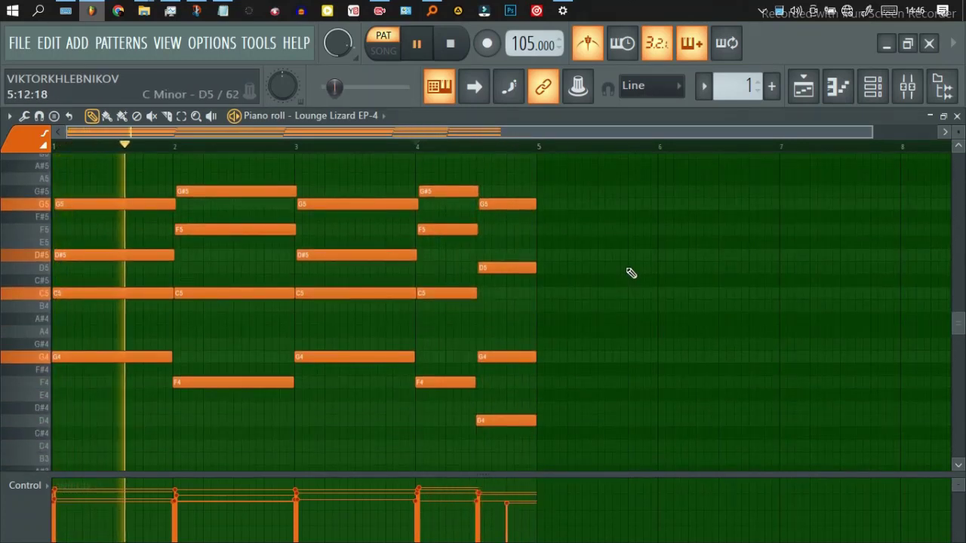
{"action": "key", "text": "ctrl+b"}
{"action": "left_click", "coordinate": [839, 97]}
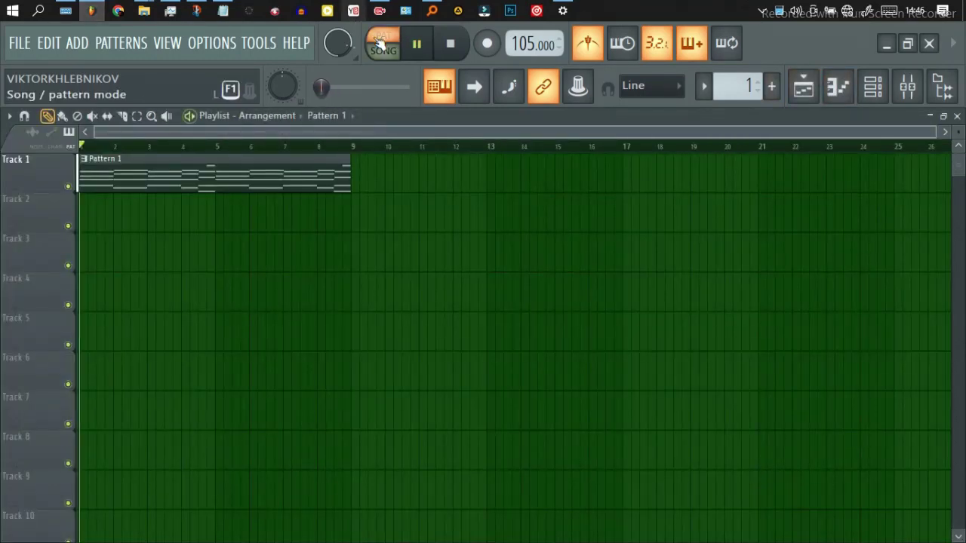
Step: Add a Morphine channel to the channel rack and open its piano roll
{"action": "left_click", "coordinate": [872, 86]}
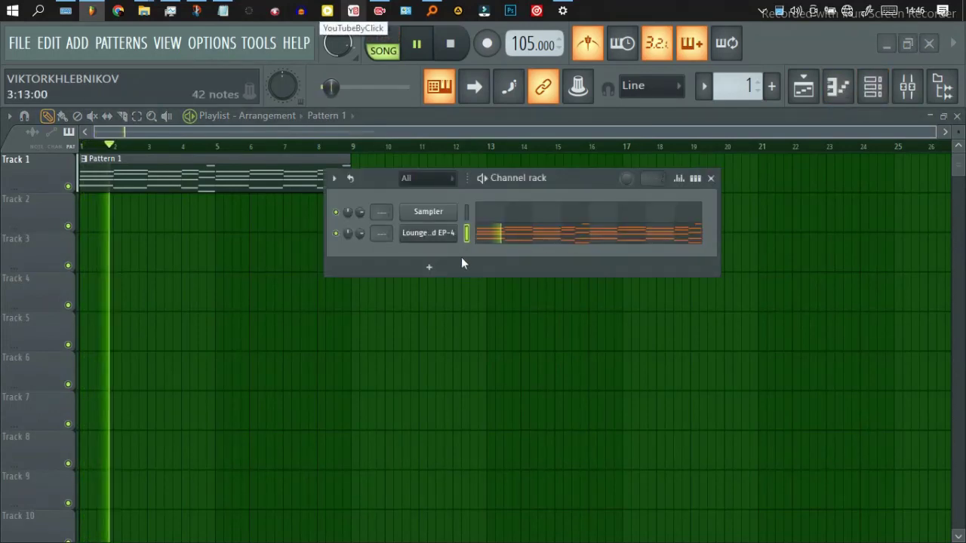
{"action": "key", "text": "space"}
{"action": "left_click", "coordinate": [445, 269]}
{"action": "left_click", "coordinate": [564, 210]}
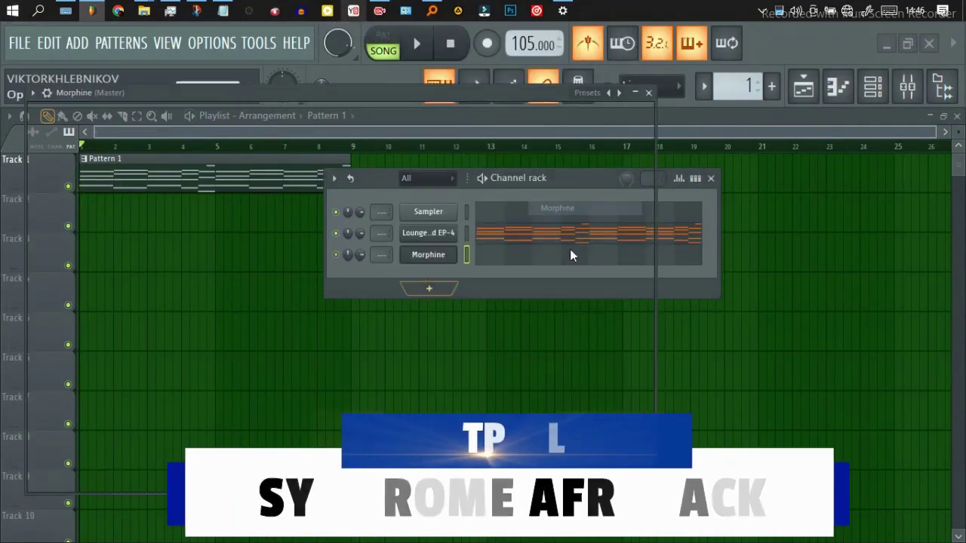
{"action": "left_click", "coordinate": [255, 236]}
{"action": "left_click", "coordinate": [441, 247]}
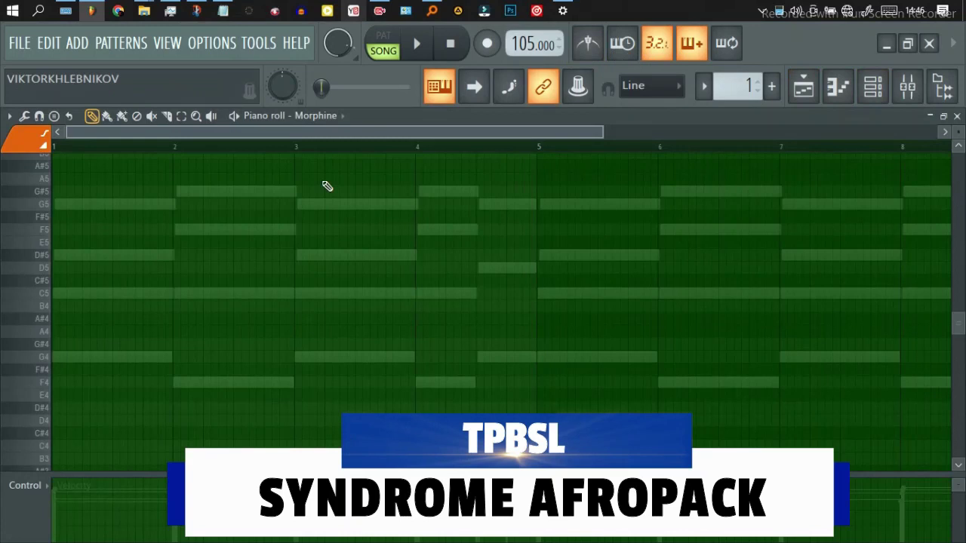
Step: Place the first Morphine melody note in bar 1 and raise it an octave to G6
{"action": "key", "text": "space"}
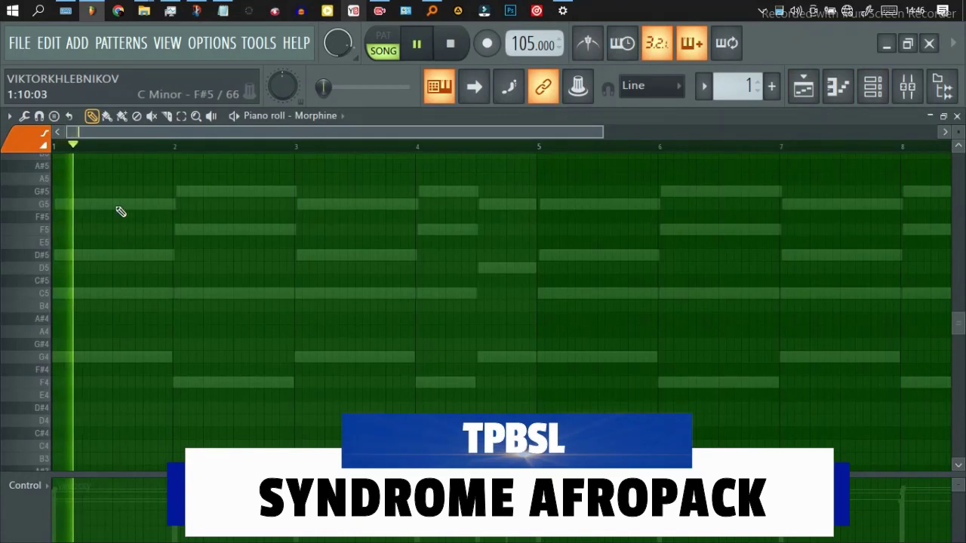
{"action": "key", "text": "space"}
{"action": "left_click_drag", "start_coordinate": [91, 203], "coordinate": [103, 203]}
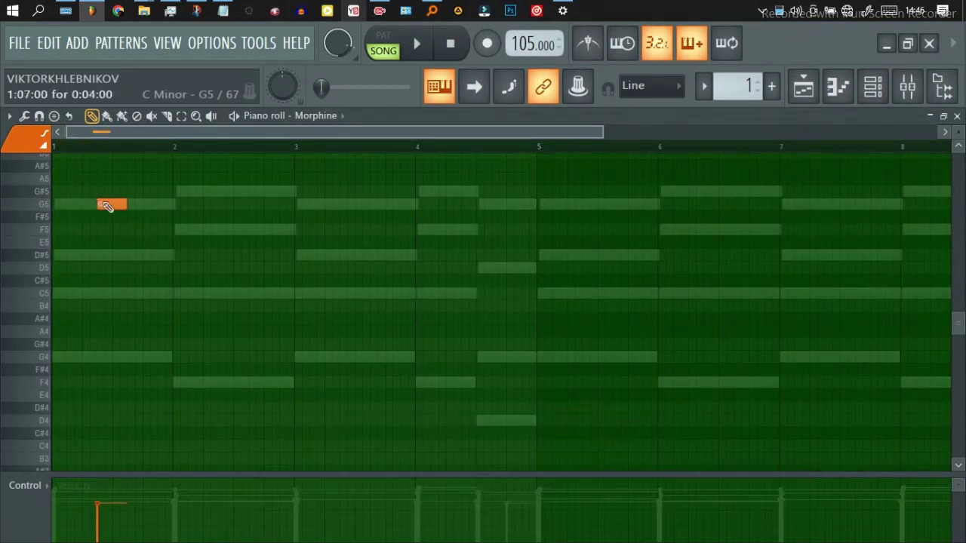
{"action": "scroll", "coordinate": [129, 297], "scroll_direction": "up", "scroll_amount": 2}
{"action": "scroll", "coordinate": [105, 261], "scroll_direction": "up", "scroll_amount": 3}
{"action": "key", "text": "space"}
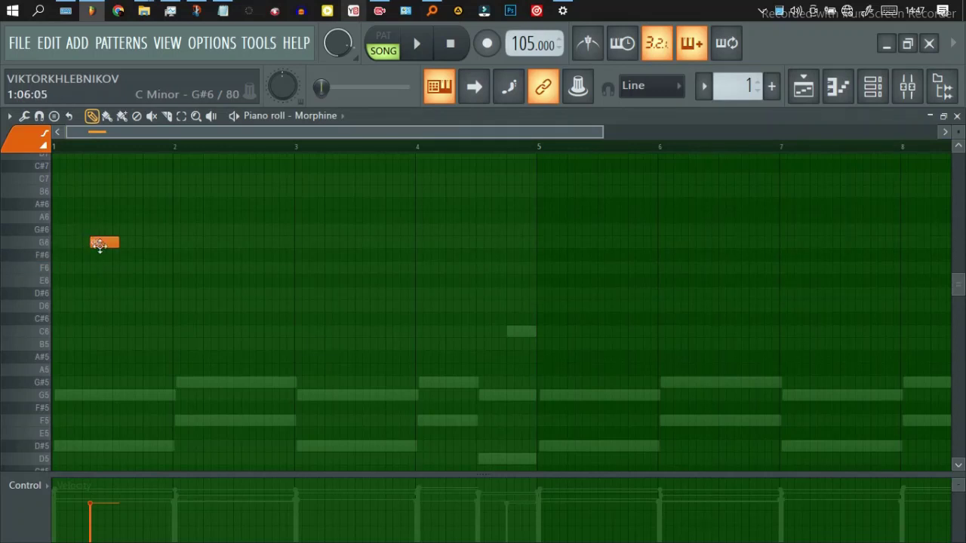
Step: Add F6, G6 and D6 notes after the opening G6 in bar 1, plus a very short G5 note
{"action": "scroll", "coordinate": [101, 248], "scroll_direction": "up", "scroll_amount": 3}
{"action": "left_click", "coordinate": [186, 305]}
{"action": "key", "text": "space"}
{"action": "left_click_drag", "start_coordinate": [188, 306], "coordinate": [155, 268]}
{"action": "left_click", "coordinate": [240, 242]}
{"action": "left_click", "coordinate": [104, 396]}
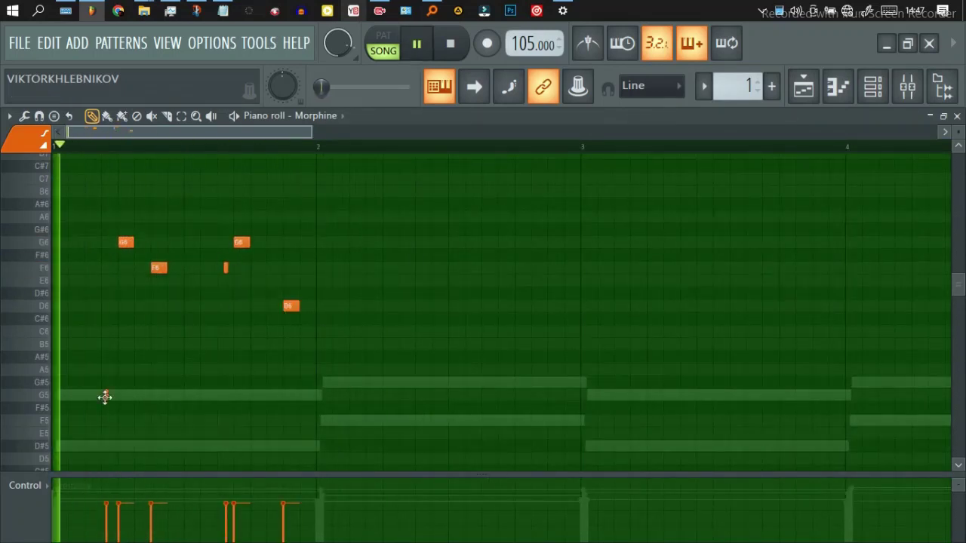
{"action": "key", "text": "space"}
{"action": "left_click", "coordinate": [173, 305]}
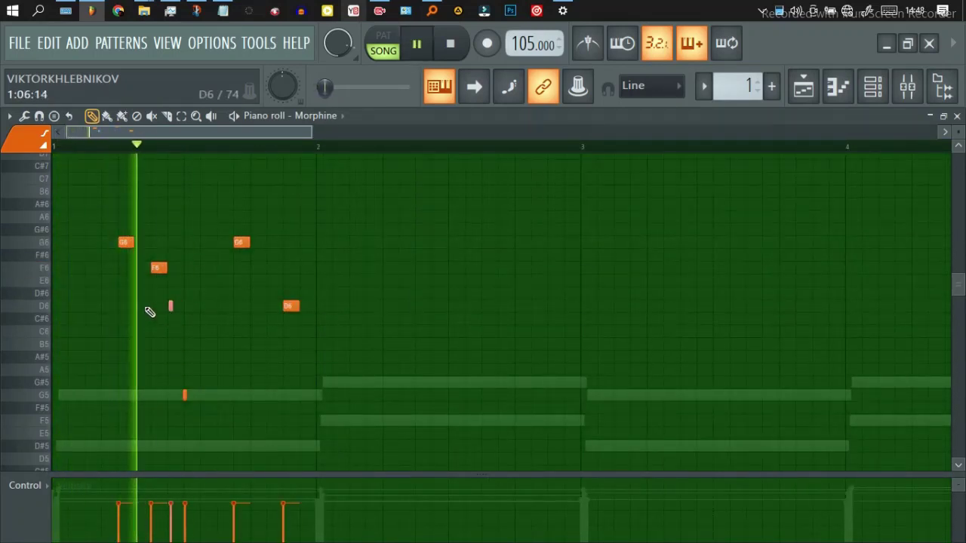
{"action": "key", "text": "ctrl+Down"}
{"action": "scroll", "coordinate": [151, 309], "scroll_direction": "down", "scroll_amount": 2}
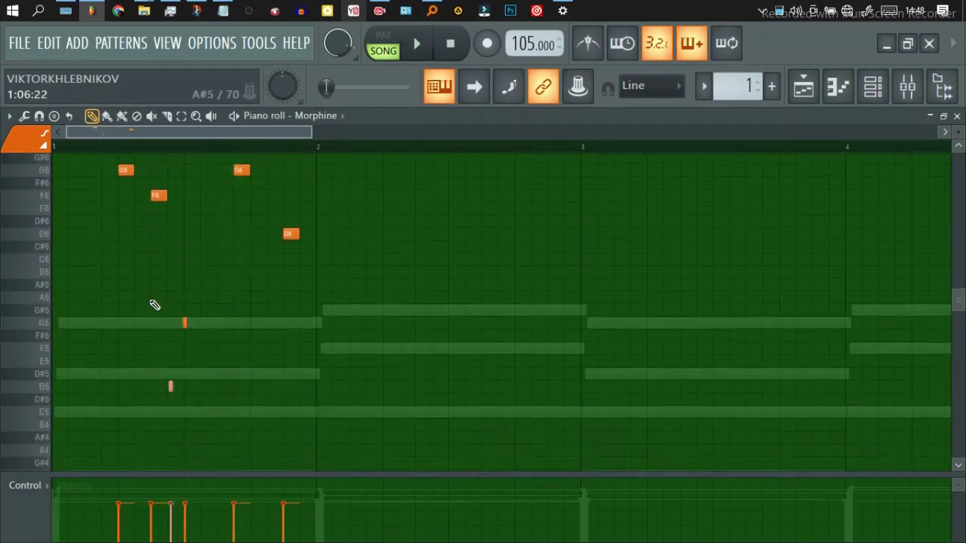
{"action": "right_click", "coordinate": [172, 382]}
Step: Raise the short G5 note to G6 and bar 1's last note to D#6, and add a G#6 just before the last G6
{"action": "left_click_drag", "start_coordinate": [184, 318], "coordinate": [185, 166]}
{"action": "scroll", "coordinate": [211, 287], "scroll_direction": "up", "scroll_amount": 1}
{"action": "left_click_drag", "start_coordinate": [289, 268], "coordinate": [290, 255]}
{"action": "left_click", "coordinate": [228, 192]}
Step: Duplicate the bar 1 melody phrase into bar 2
{"action": "left_click_drag", "start_coordinate": [56, 146], "coordinate": [321, 222]}
{"action": "key", "text": "ctrl+b"}
{"action": "scroll", "coordinate": [322, 222], "scroll_direction": "down", "scroll_amount": 2}
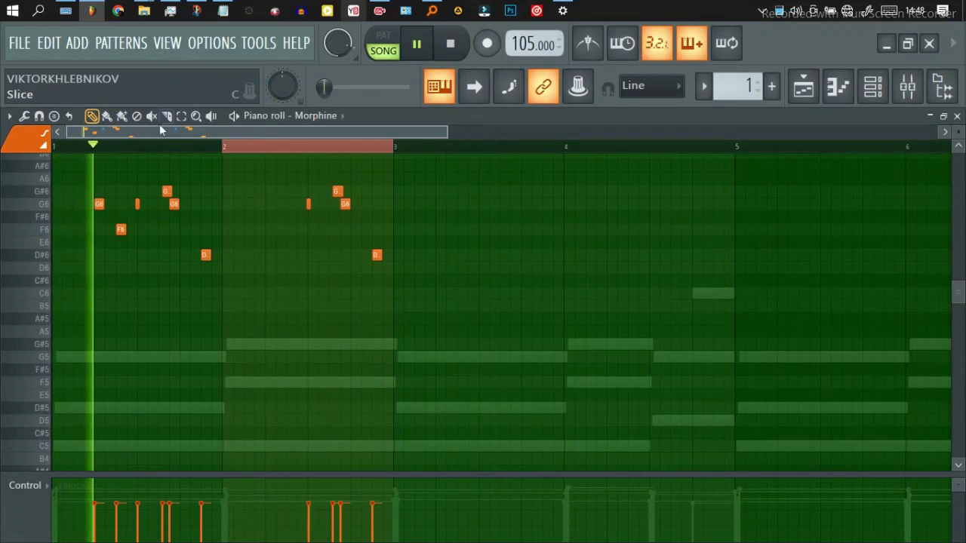
Step: Duplicate the two-bar melody into bars 3 and 4 and lower the copy by one octave
{"action": "left_click", "coordinate": [182, 117]}
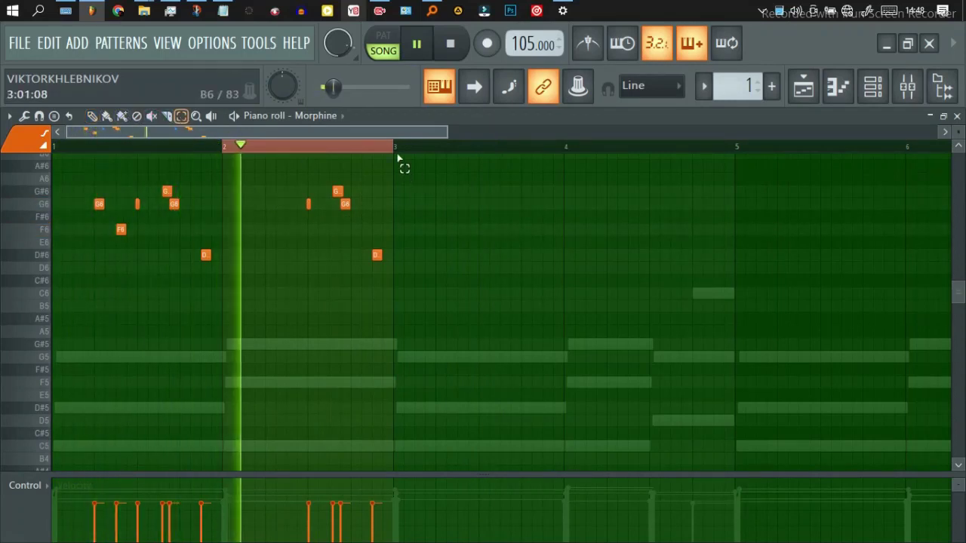
{"action": "left_click_drag", "start_coordinate": [398, 157], "coordinate": [22, 158]}
{"action": "key", "text": "ctrl+b"}
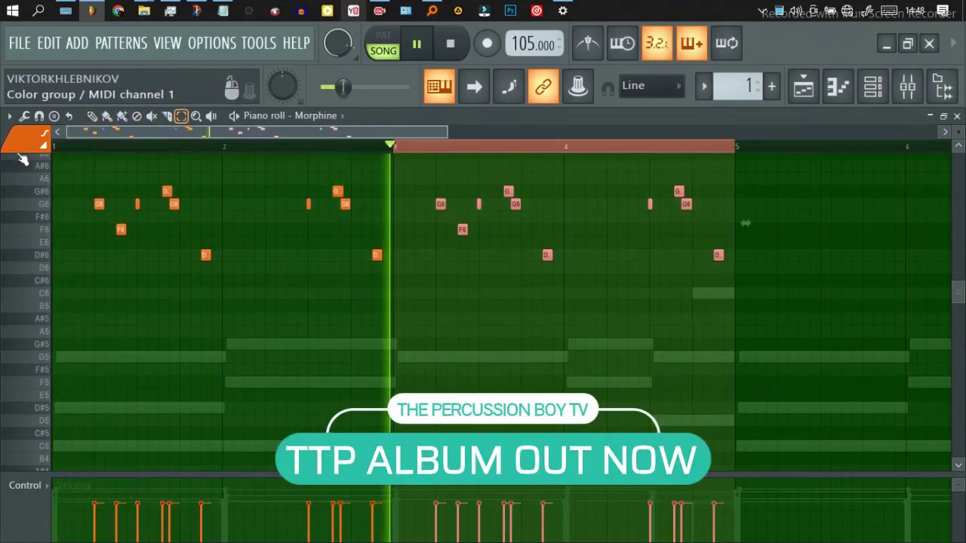
{"action": "key", "text": "ctrl+Down"}
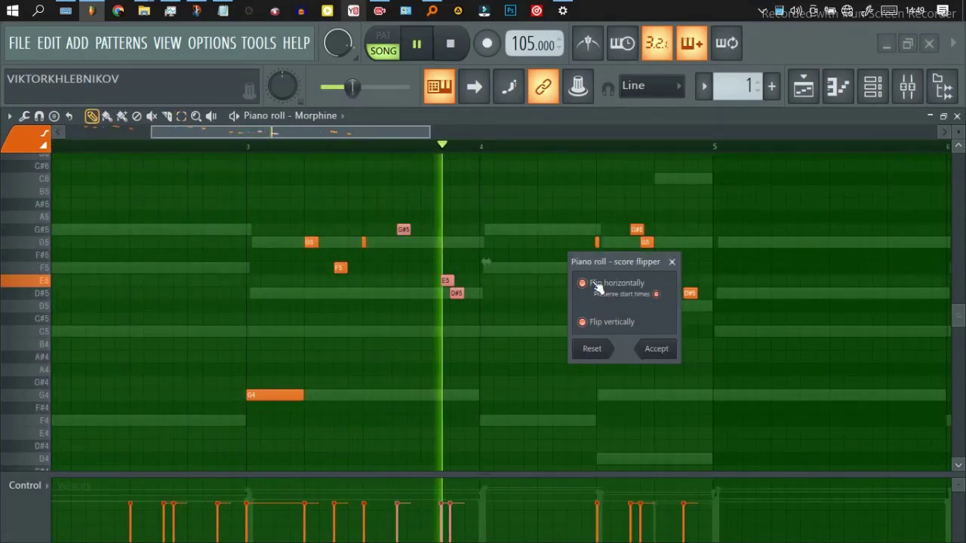
Step: Flip the last three notes of bar 3 horizontally and correct the G#5 to G5 and the E5 to F5
{"action": "left_click", "coordinate": [646, 347]}
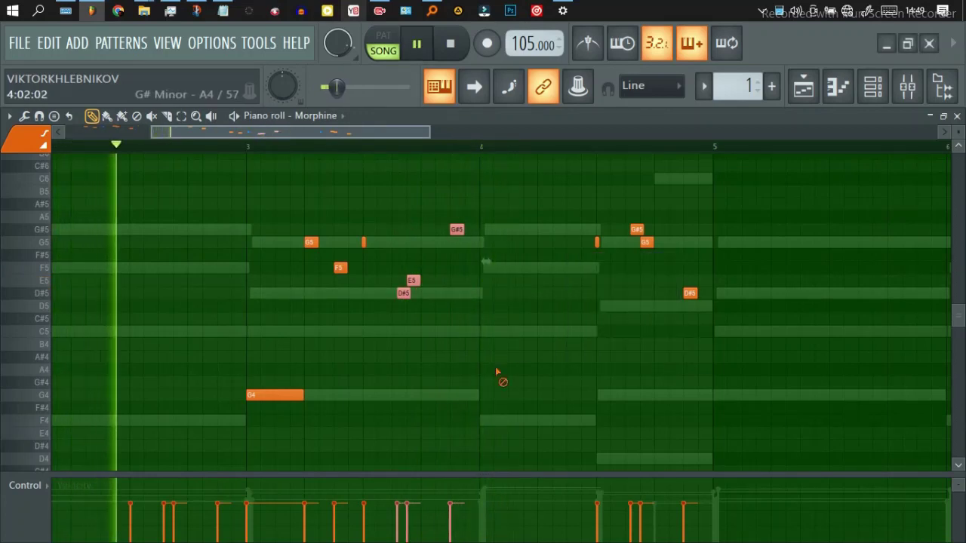
{"action": "left_click_drag", "start_coordinate": [455, 242], "coordinate": [454, 247]}
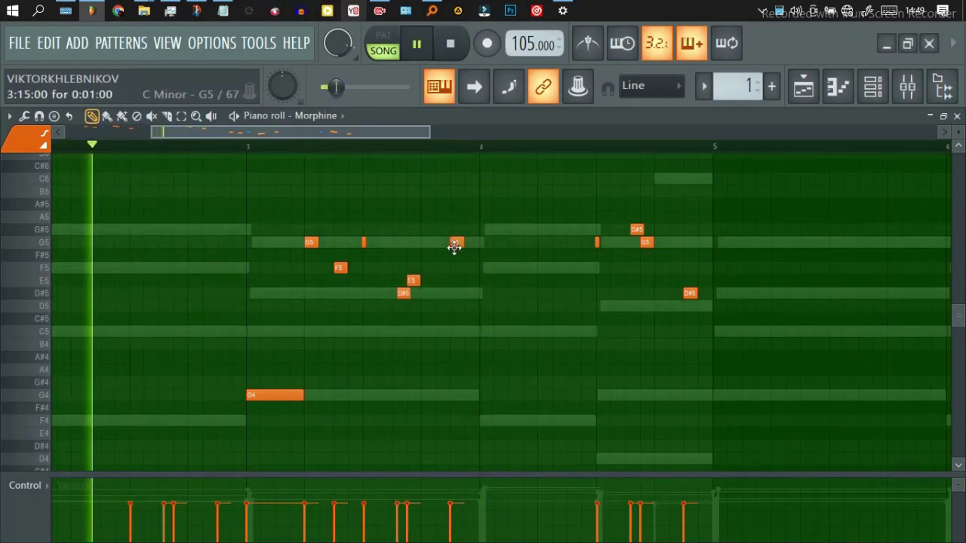
{"action": "left_click_drag", "start_coordinate": [413, 283], "coordinate": [411, 268]}
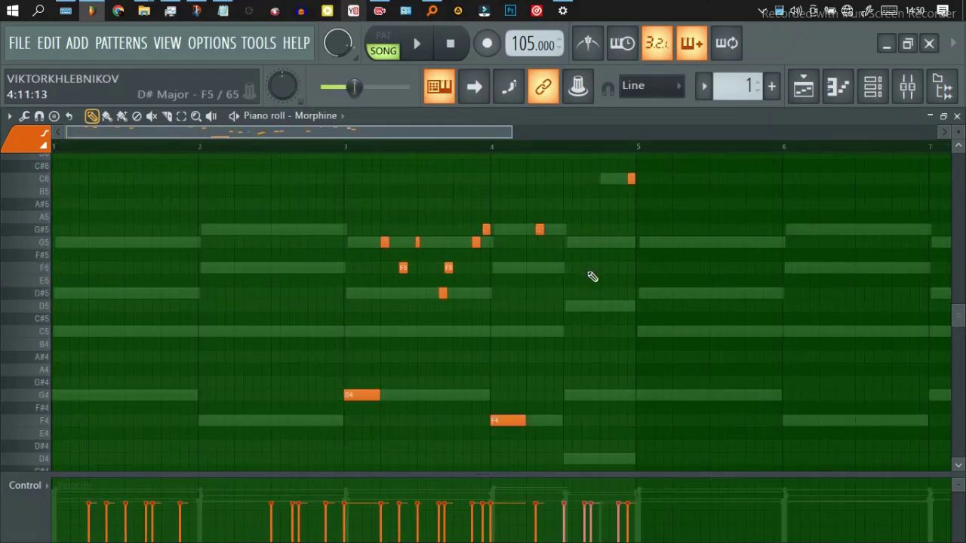
Step: Play the melody from bar 4 and shift the G#5 note in that bar slightly earlier
{"action": "scroll", "coordinate": [592, 276], "scroll_direction": "up", "scroll_amount": 3}
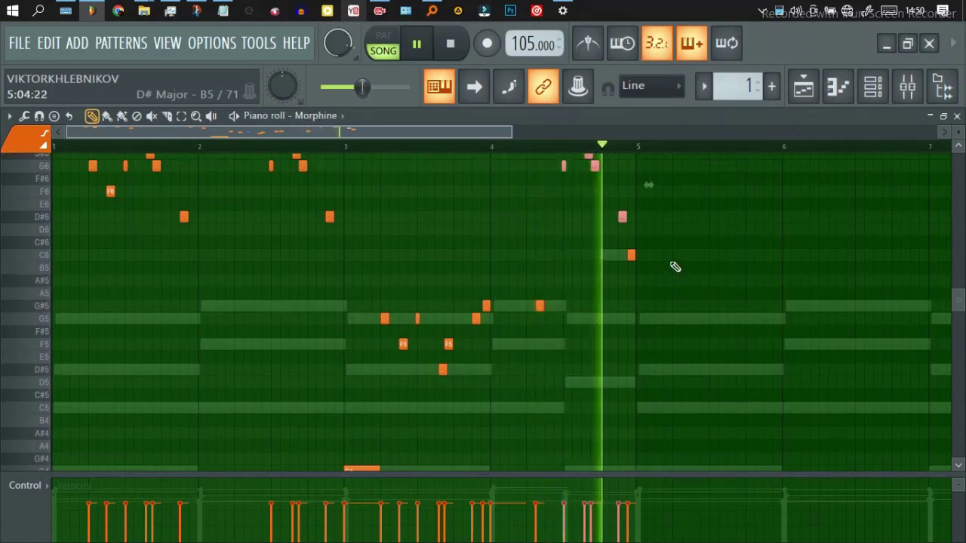
{"action": "left_click", "coordinate": [495, 147]}
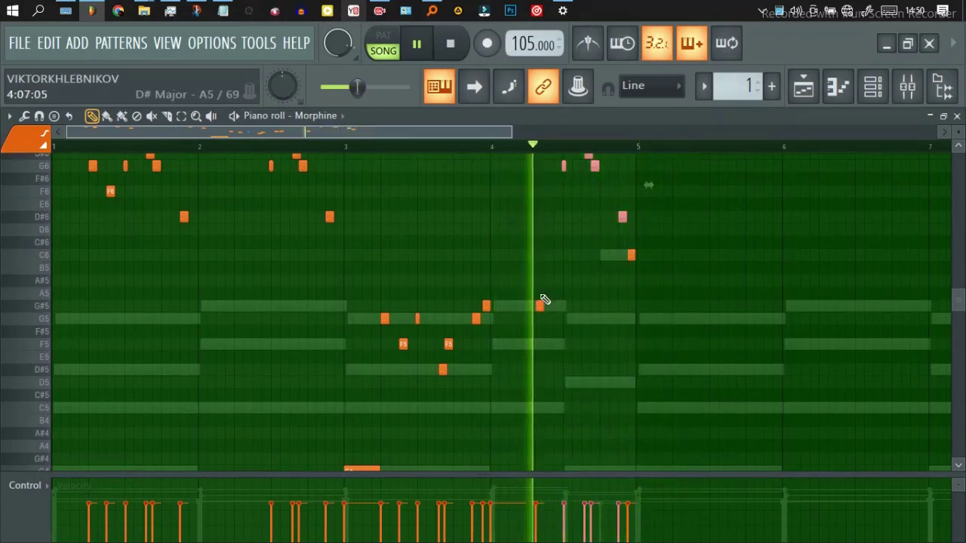
{"action": "key", "text": "space"}
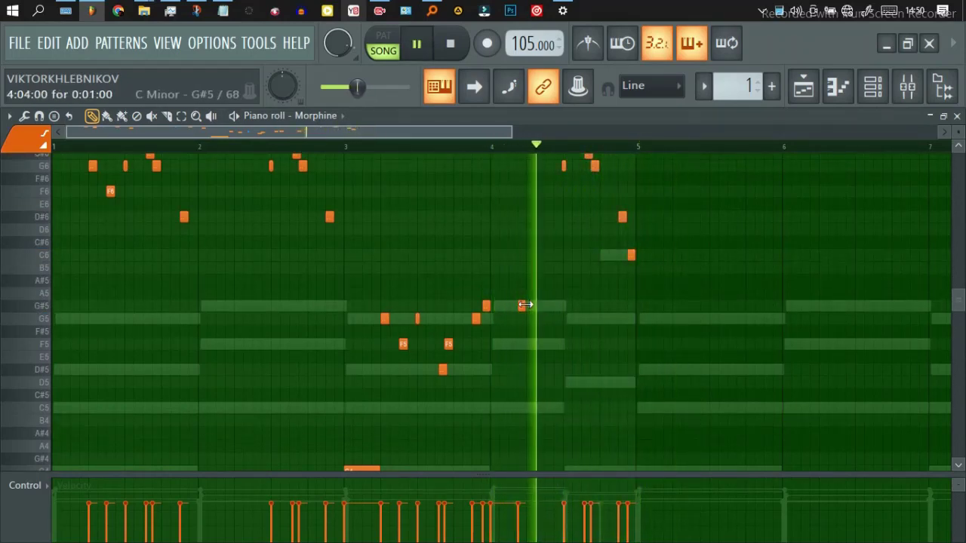
{"action": "left_click", "coordinate": [528, 308]}
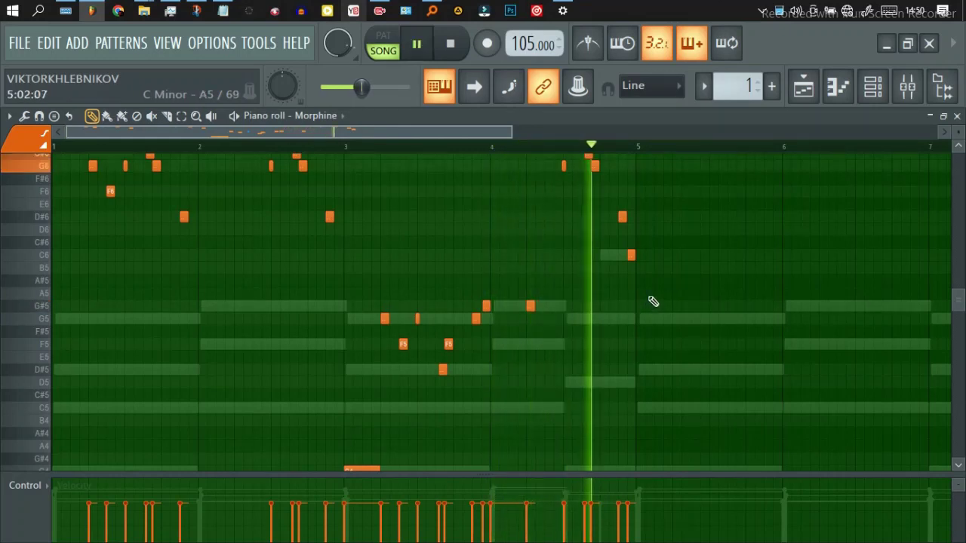
Step: Randomize the velocity levels of the Morphine melody notes with the bipolar option
{"action": "key", "text": "alt+r"}
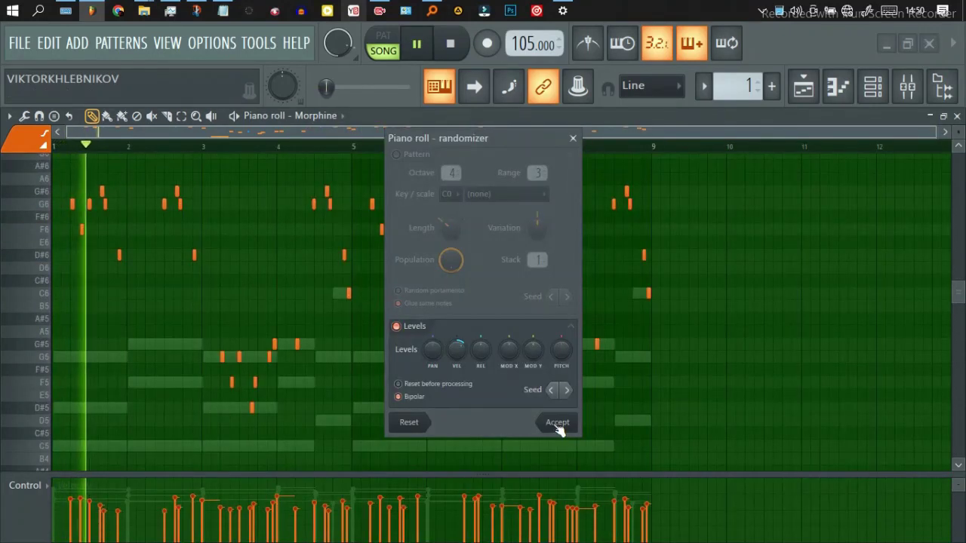
{"action": "left_click", "coordinate": [556, 424]}
{"action": "left_click", "coordinate": [839, 87]}
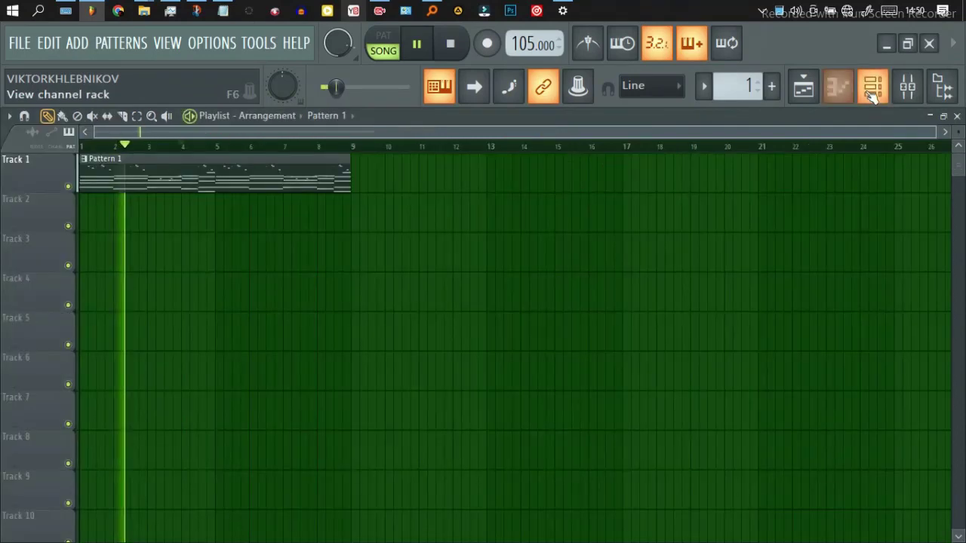
Step: Clone the Morphine channel and load the STR Elec Guitar NUC preset from the Strings bank into the copy
{"action": "left_click", "coordinate": [872, 86]}
{"action": "right_click", "coordinate": [438, 263]}
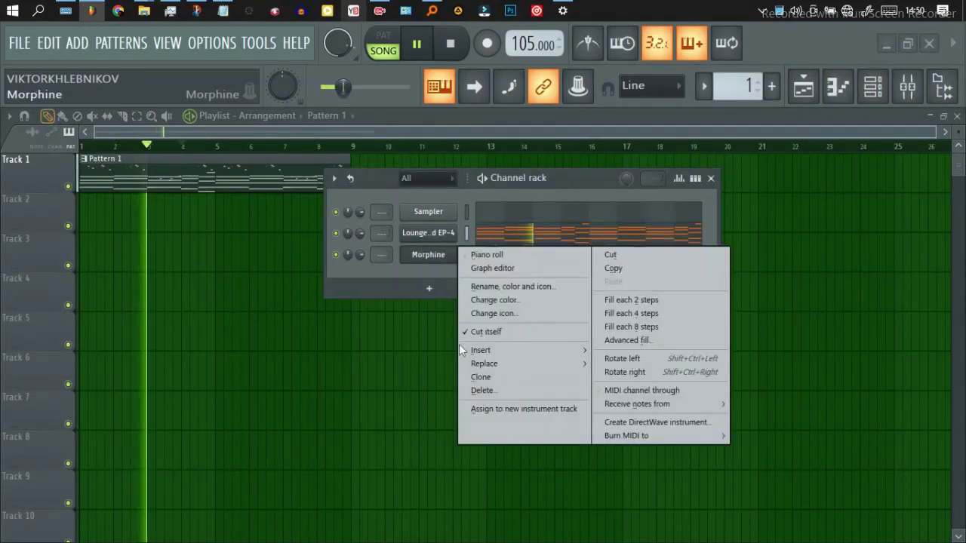
{"action": "left_click", "coordinate": [497, 383]}
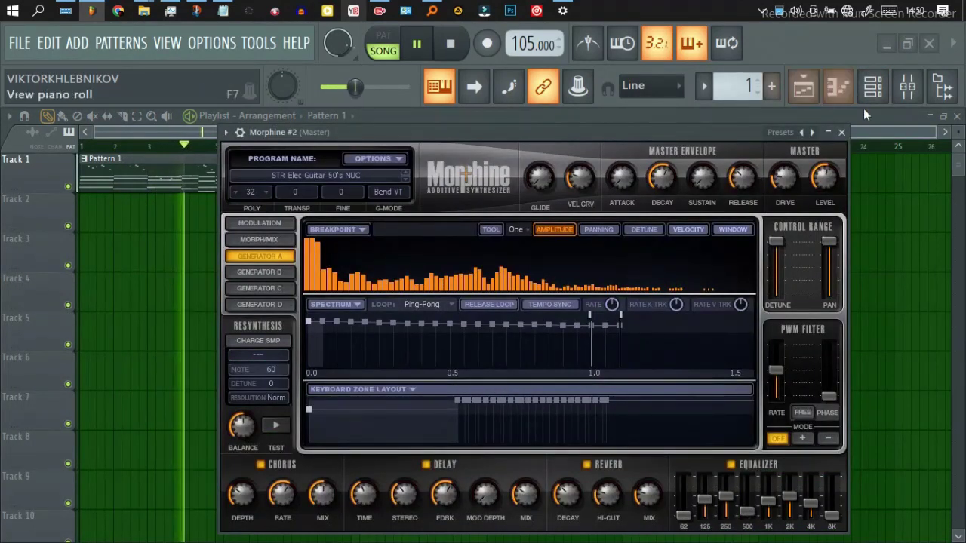
{"action": "left_click", "coordinate": [844, 132]}
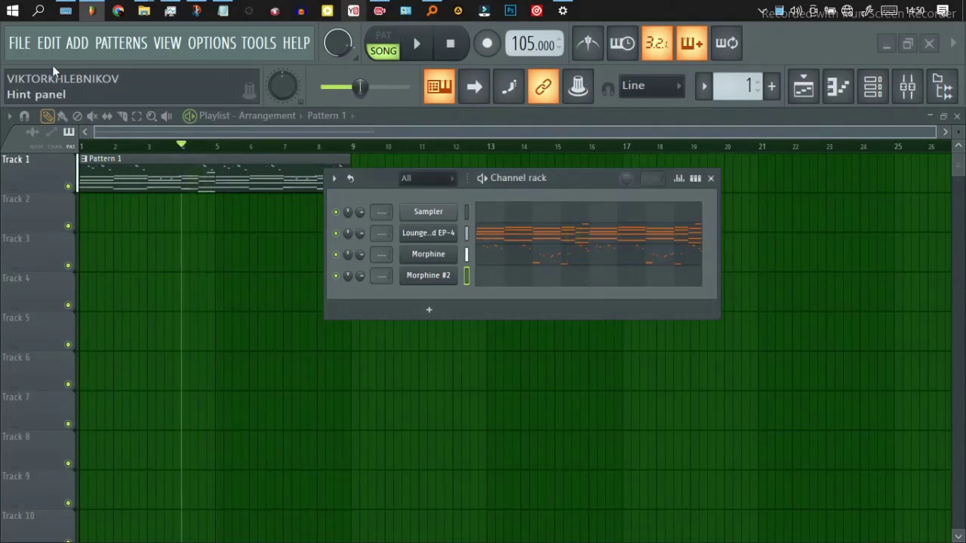
{"action": "left_click", "coordinate": [639, 276]}
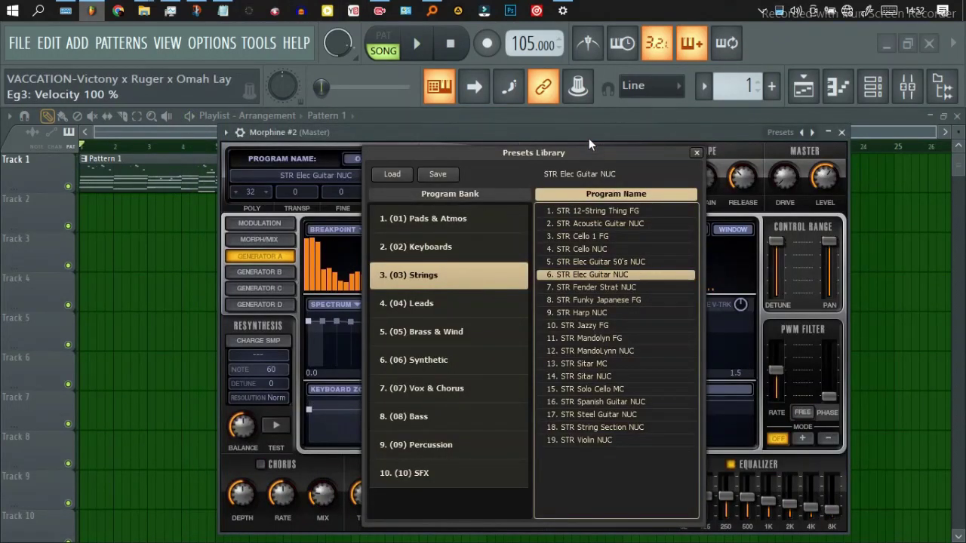
{"action": "left_click", "coordinate": [588, 138]}
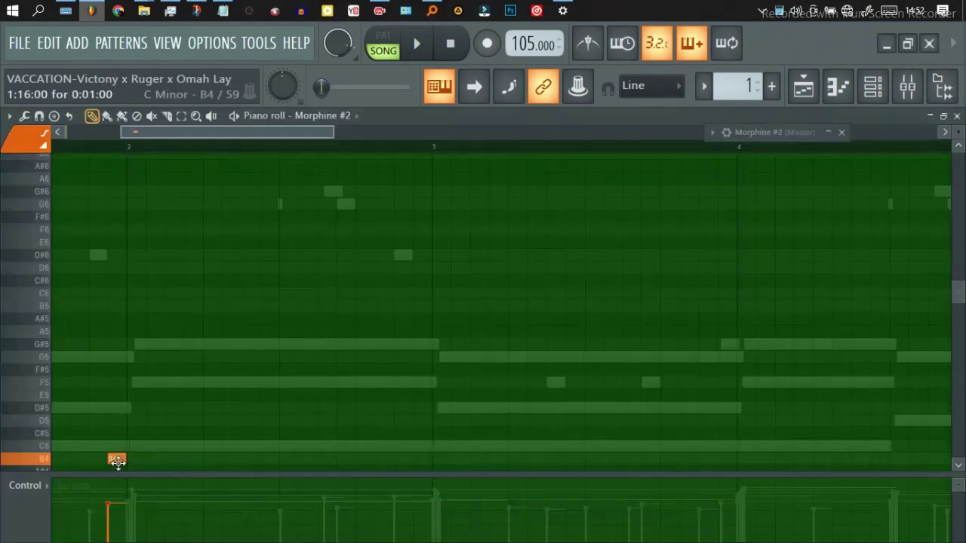
Step: For Morphine #2, place an F4 note at bar 2 with a short F5 slide note over it, and a G4 note at bar 1
{"action": "left_click_drag", "start_coordinate": [116, 462], "coordinate": [133, 388]}
{"action": "key", "text": "space"}
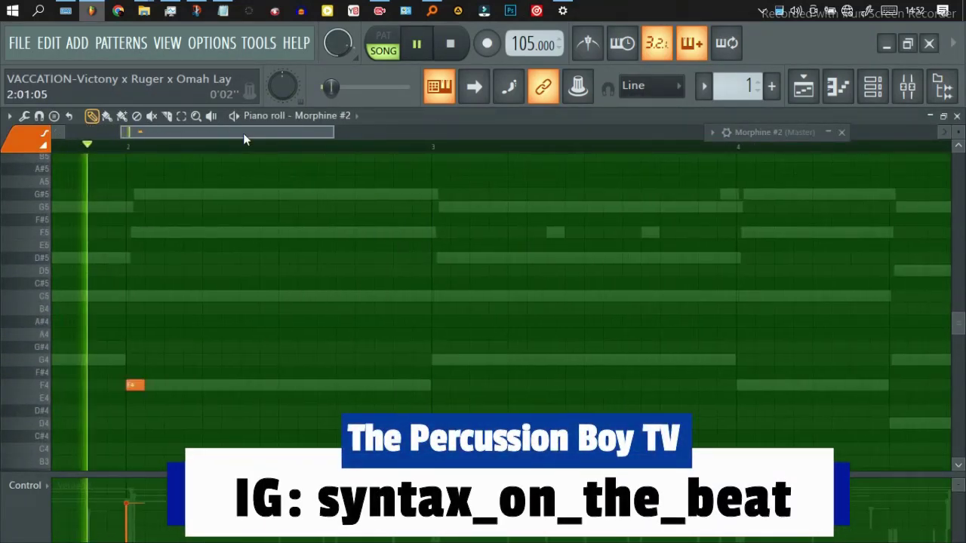
{"action": "scroll", "coordinate": [347, 150], "scroll_direction": "down", "scroll_amount": 3}
{"action": "key", "text": "space"}
{"action": "key", "text": "space"}
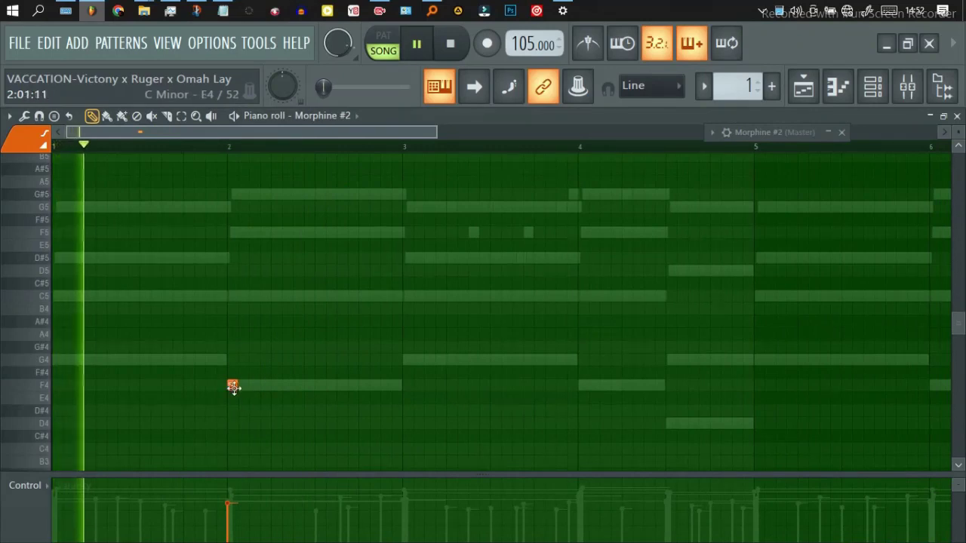
{"action": "left_click_drag", "start_coordinate": [237, 385], "coordinate": [273, 398]}
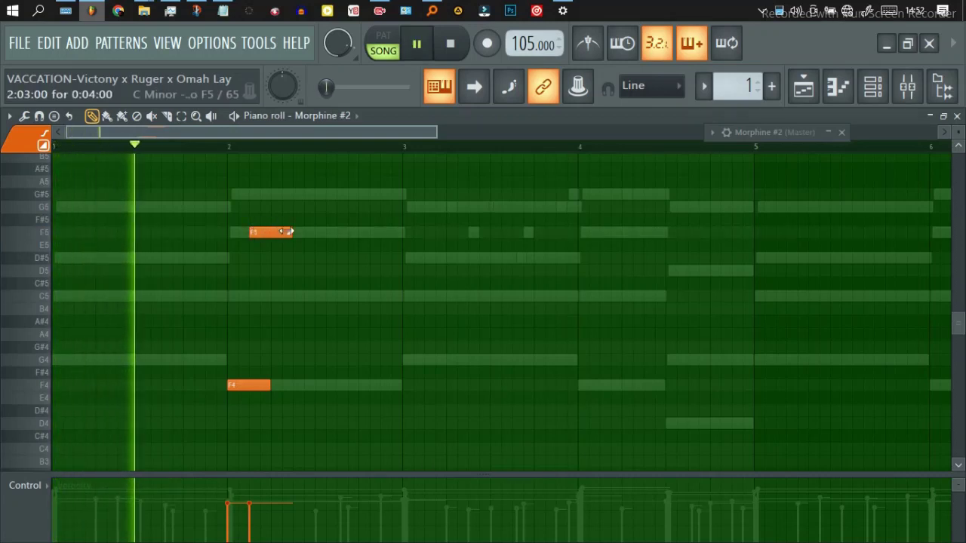
{"action": "left_click_drag", "start_coordinate": [286, 231], "coordinate": [254, 284]}
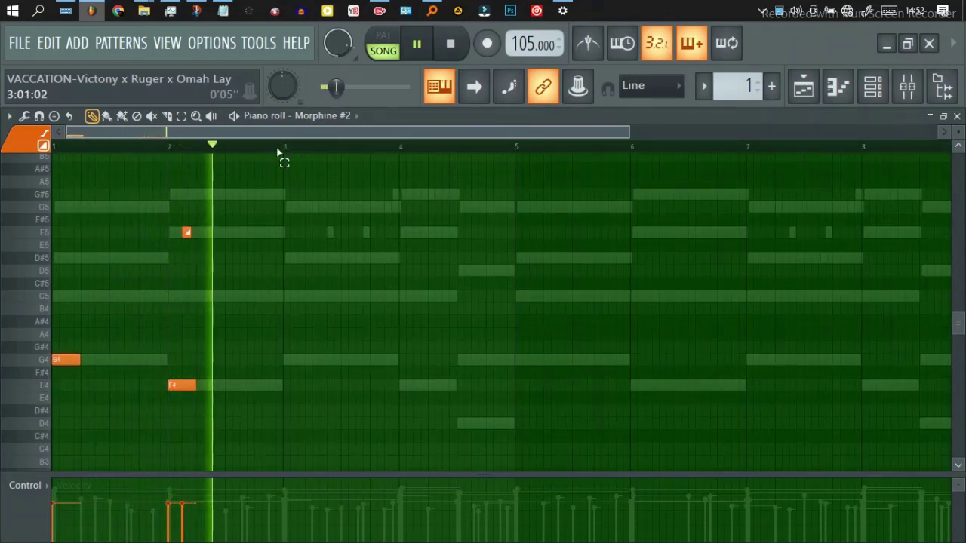
Step: Duplicate the two-bar Morphine #2 phrase into bars 3 and 4, and the resulting four bars into bars 5 to 8
{"action": "left_click_drag", "start_coordinate": [282, 148], "coordinate": [5, 220]}
{"action": "key", "text": "ctrl+b"}
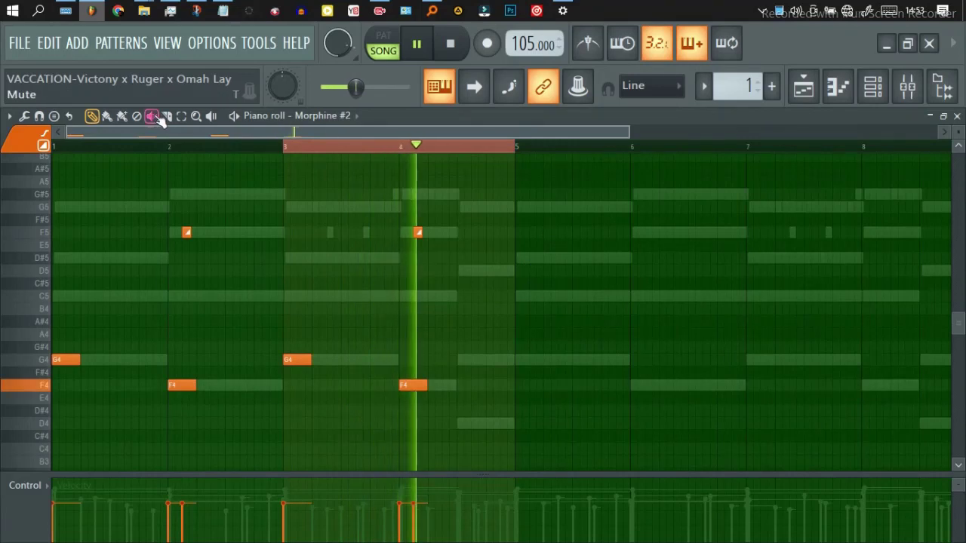
{"action": "left_click", "coordinate": [181, 116]}
{"action": "left_click_drag", "start_coordinate": [516, 148], "coordinate": [2, 151]}
{"action": "key", "text": "ctrl+b"}
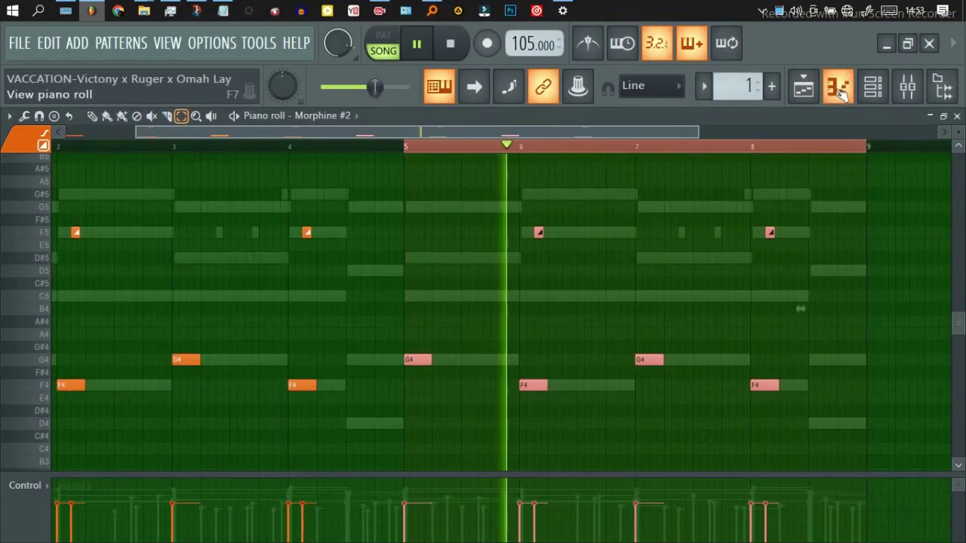
Step: Add an Arcade channel and load The Temple kit into it
{"action": "left_click", "coordinate": [837, 86]}
{"action": "left_click", "coordinate": [872, 85]}
{"action": "scroll", "coordinate": [362, 274], "scroll_direction": "down", "scroll_amount": 6}
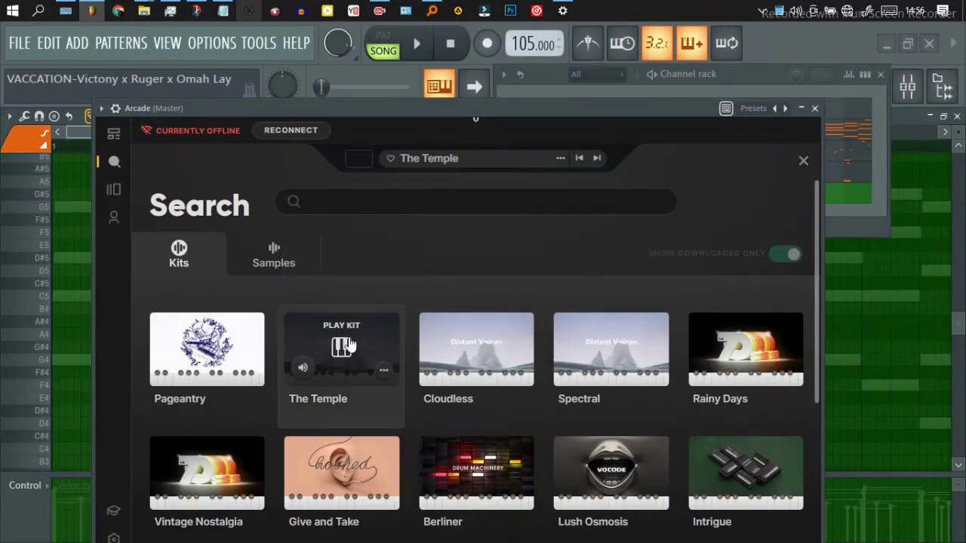
{"action": "left_click", "coordinate": [347, 345]}
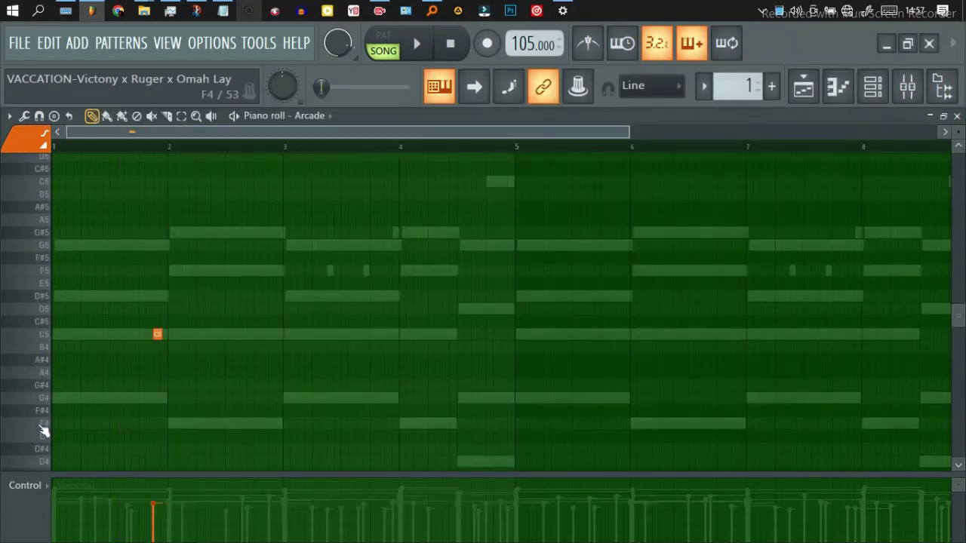
{"action": "left_click", "coordinate": [272, 424]}
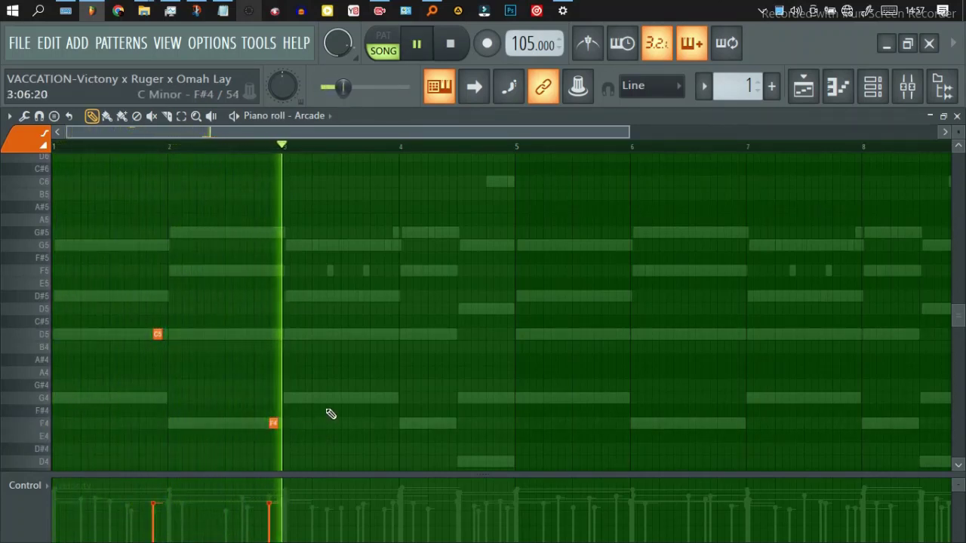
{"action": "key", "text": "space"}
{"action": "right_click", "coordinate": [273, 424]}
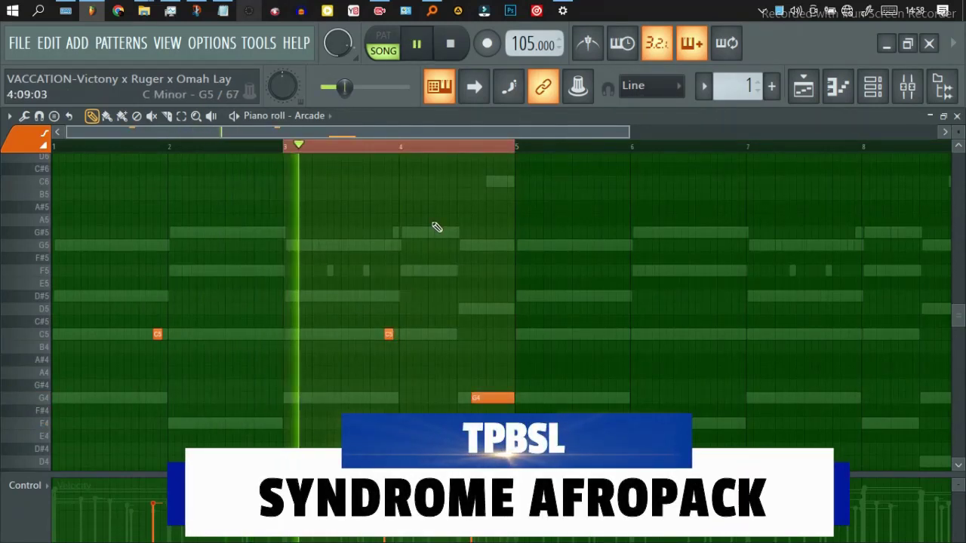
Step: Duplicate the four-bar Arcade phrase into bars 5 to 8
{"action": "left_click", "coordinate": [181, 115]}
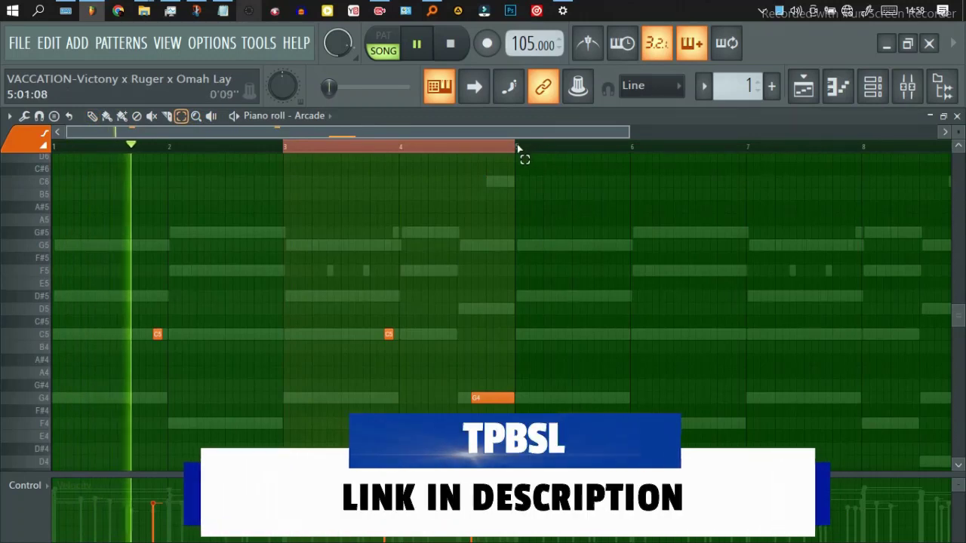
{"action": "left_click", "coordinate": [473, 158]}
{"action": "key", "text": "ctrl+a"}
{"action": "key", "text": "ctrl+b"}
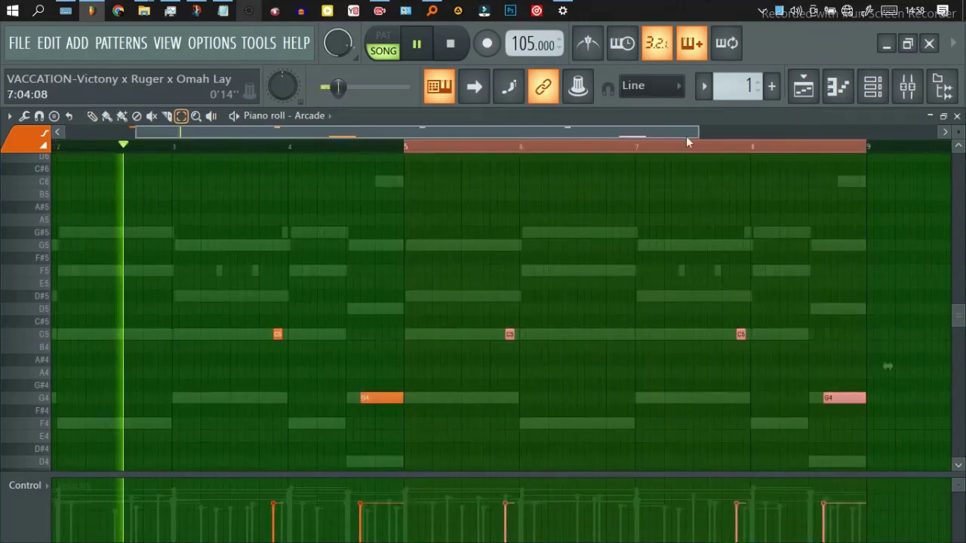
Step: Create a new pattern named "vox syn ttt"
{"action": "left_click", "coordinate": [836, 98]}
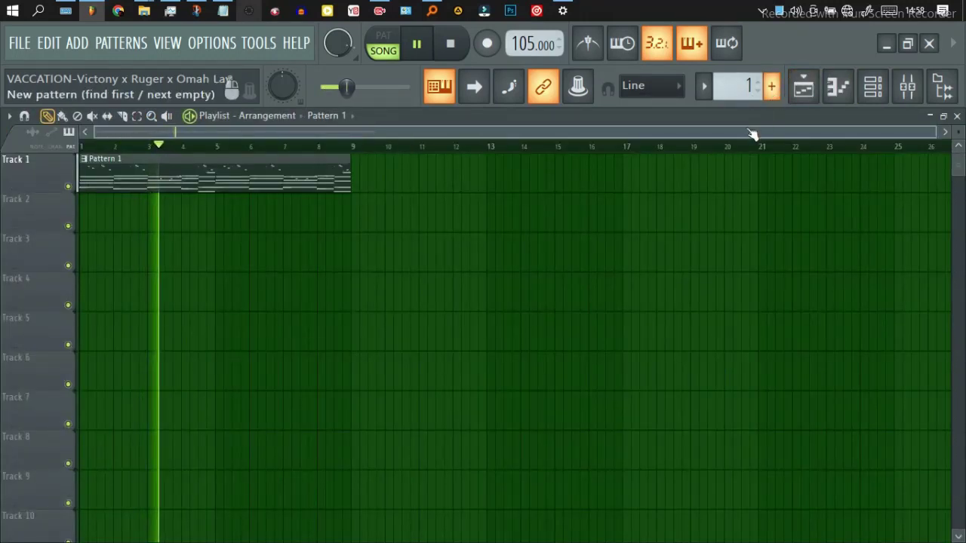
{"action": "left_click", "coordinate": [771, 86]}
{"action": "type", "text": "vo"}
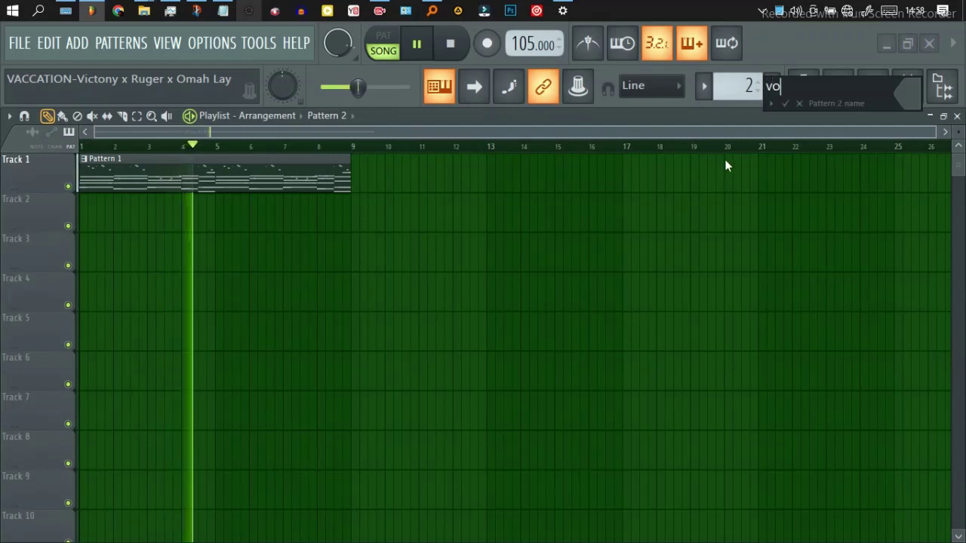
{"action": "type", "text": "x syn"}
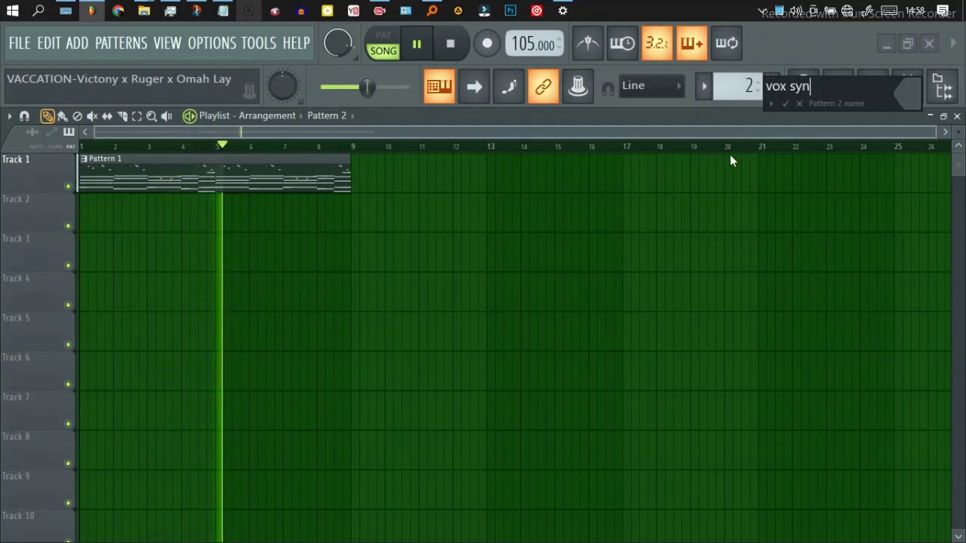
{"action": "type", "text": " ttt"}
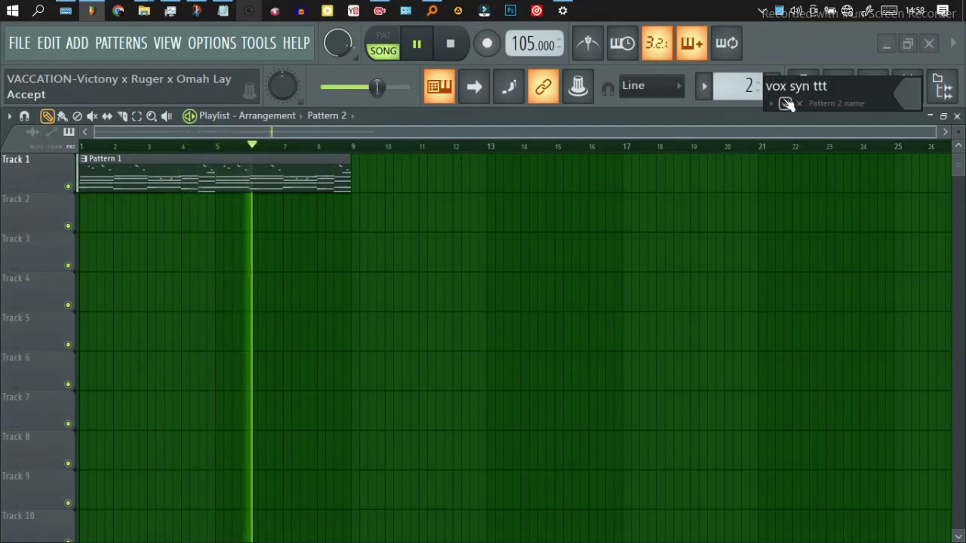
{"action": "key", "text": "Return"}
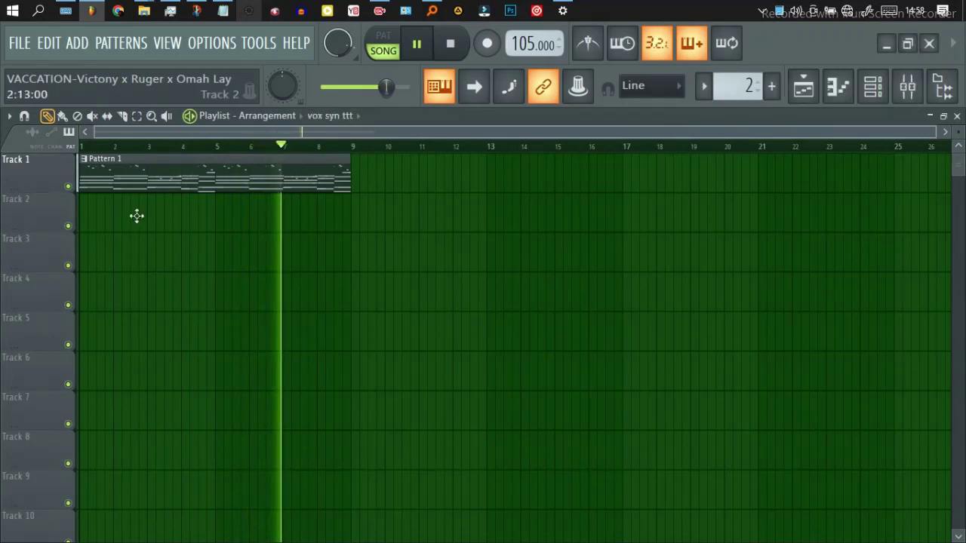
Step: Place the vox syn ttt pattern at bar 1 of Track 2 and move the Arcade notes from Pattern 1 into it
{"action": "left_click", "coordinate": [880, 91]}
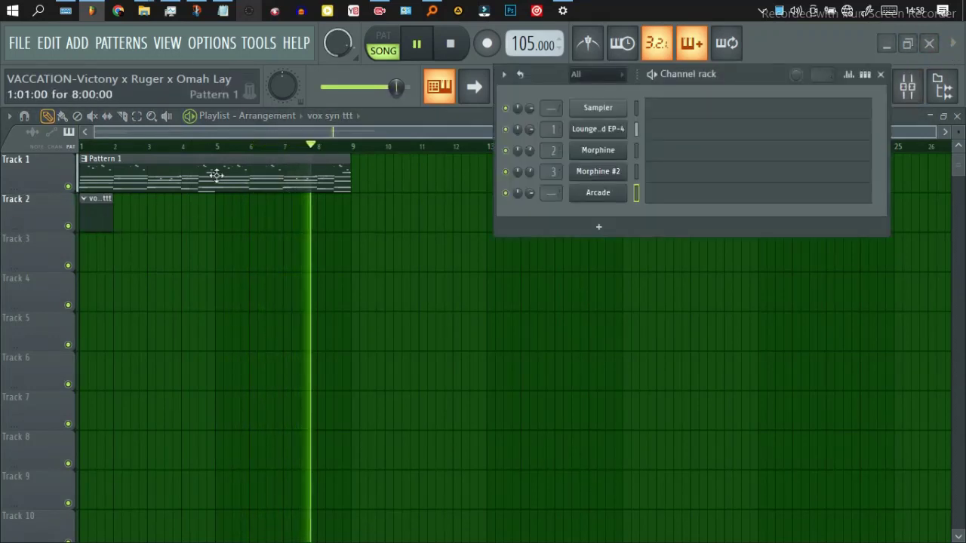
{"action": "right_click", "coordinate": [620, 193]}
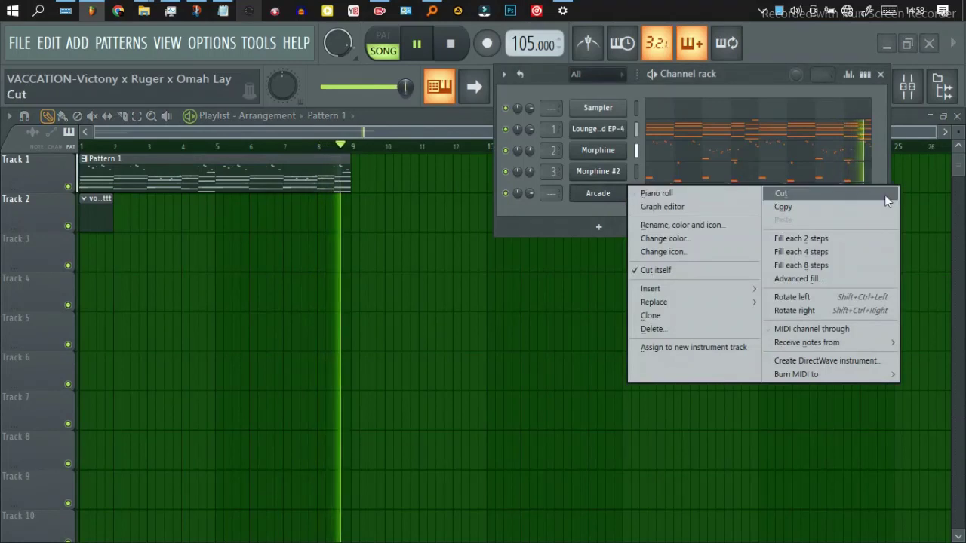
{"action": "left_click", "coordinate": [765, 189]}
{"action": "left_click", "coordinate": [89, 221]}
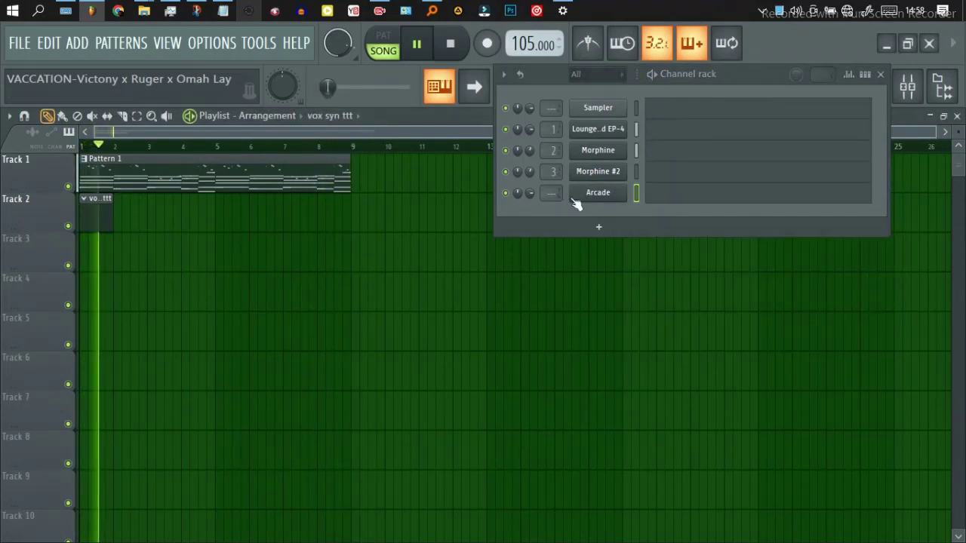
{"action": "right_click", "coordinate": [620, 193]}
{"action": "left_click", "coordinate": [795, 220]}
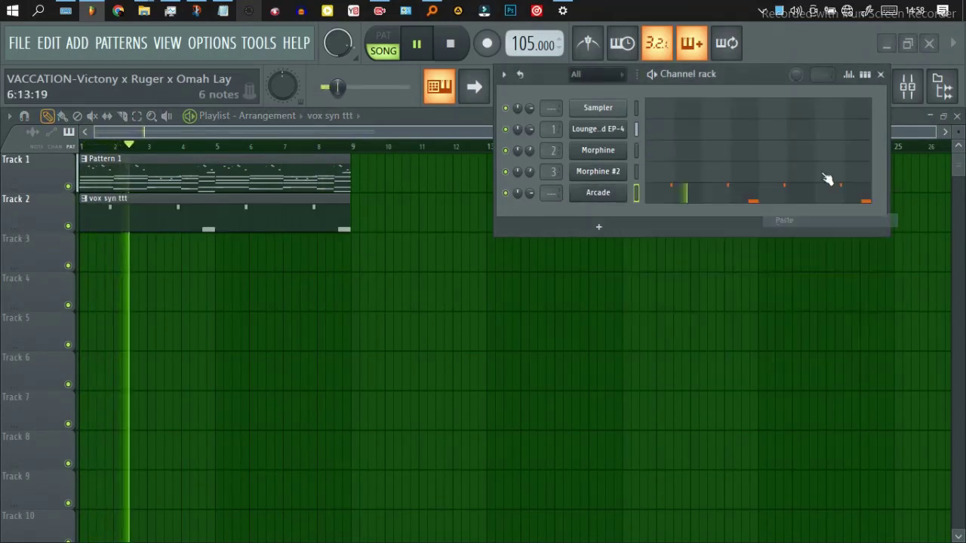
Step: Render the vox syn ttt pattern as an audio clip
{"action": "left_click", "coordinate": [880, 74]}
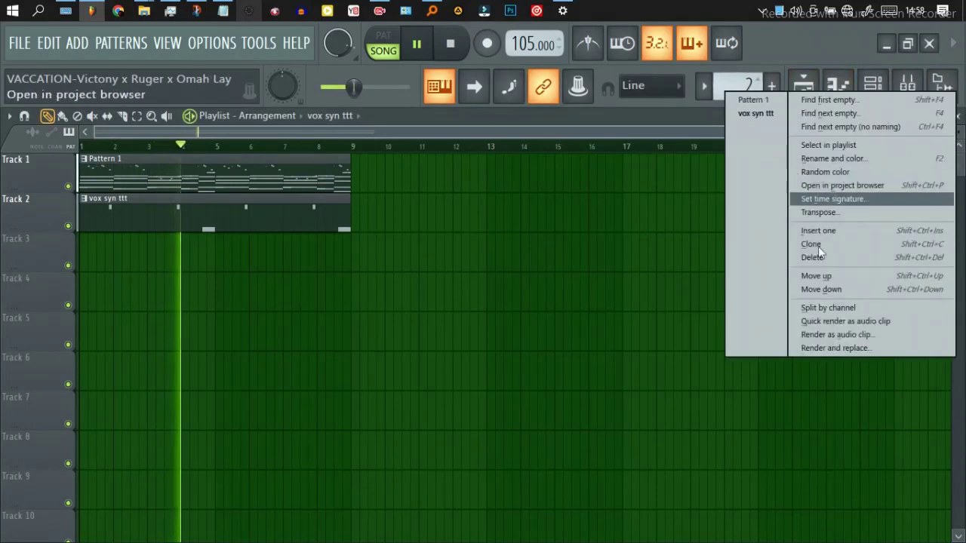
{"action": "left_click", "coordinate": [825, 334]}
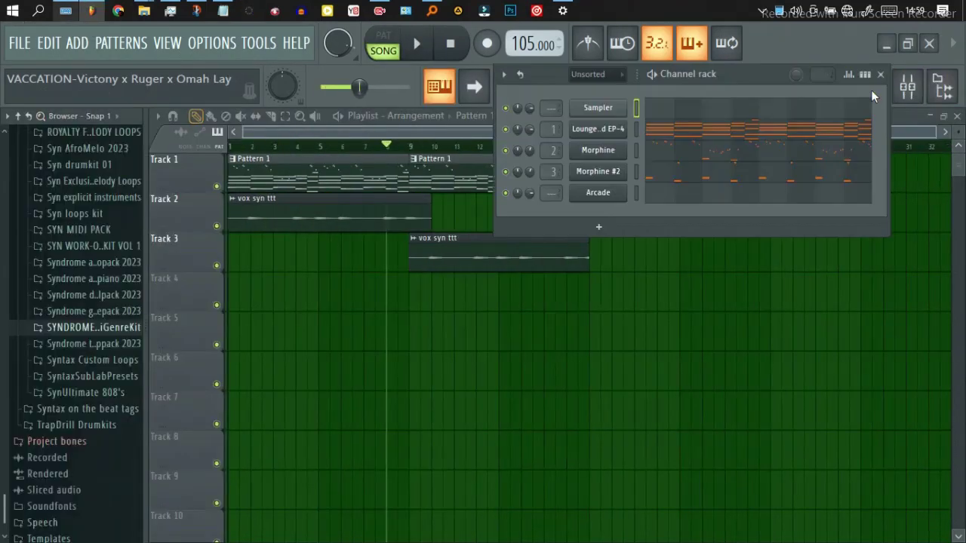
Step: Load the Acoustic bass instrument from the Packs library into a new channel
{"action": "left_click", "coordinate": [58, 398]}
{"action": "left_click", "coordinate": [56, 385]}
{"action": "left_click_drag", "start_coordinate": [603, 221], "coordinate": [603, 197]}
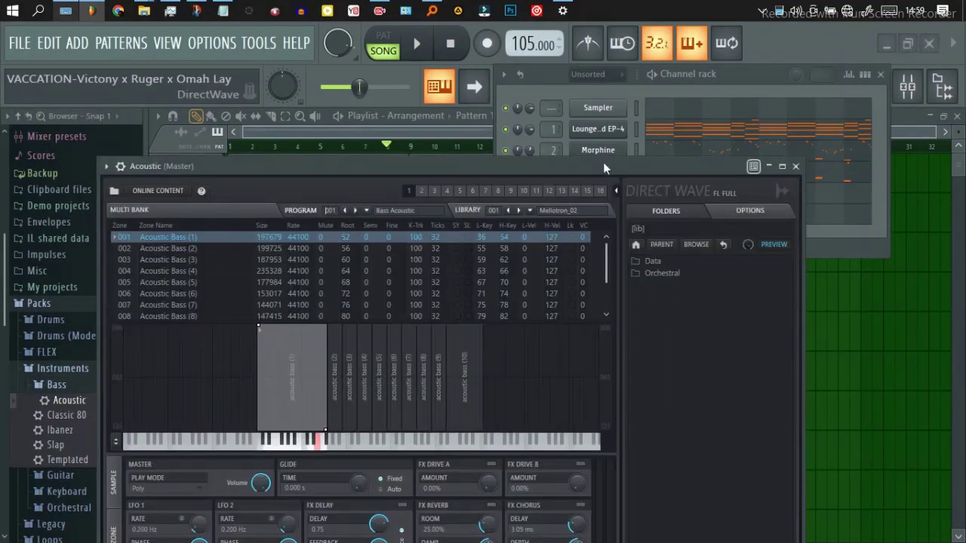
{"action": "left_click", "coordinate": [802, 164]}
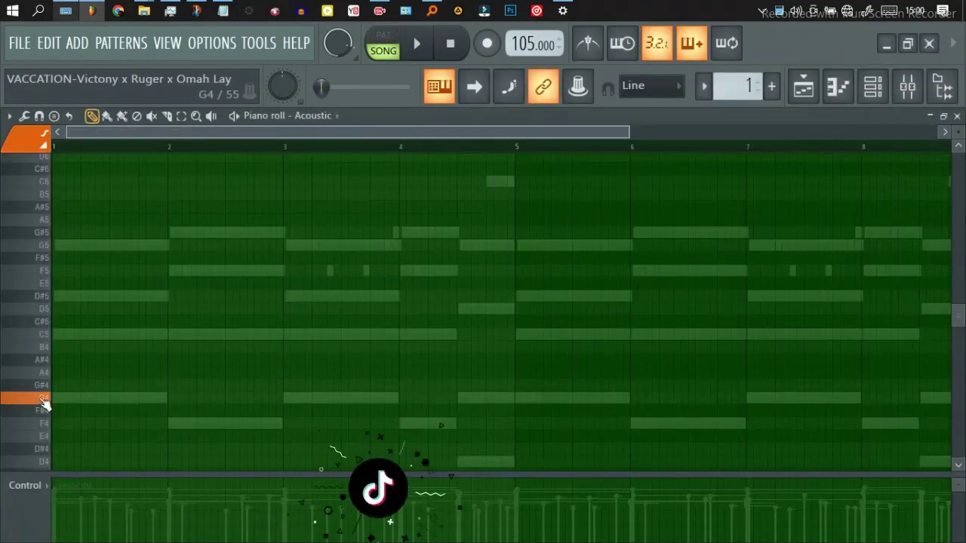
Step: Place a G4 note at the start of bar 1 for the Acoustic bass, raise its velocity and play it back
{"action": "scroll", "coordinate": [43, 405], "scroll_direction": "down", "scroll_amount": 3}
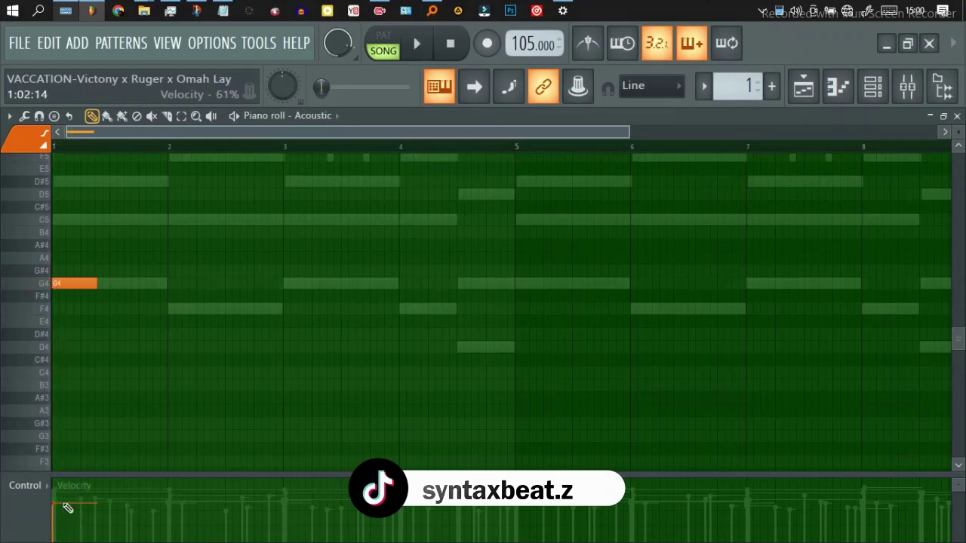
{"action": "left_click_drag", "start_coordinate": [66, 508], "coordinate": [61, 496]}
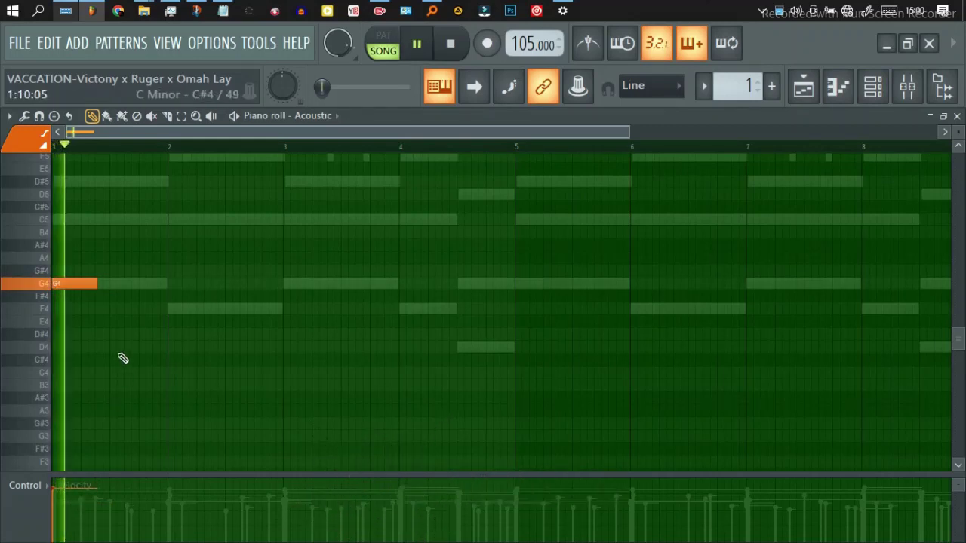
{"action": "key", "text": "space"}
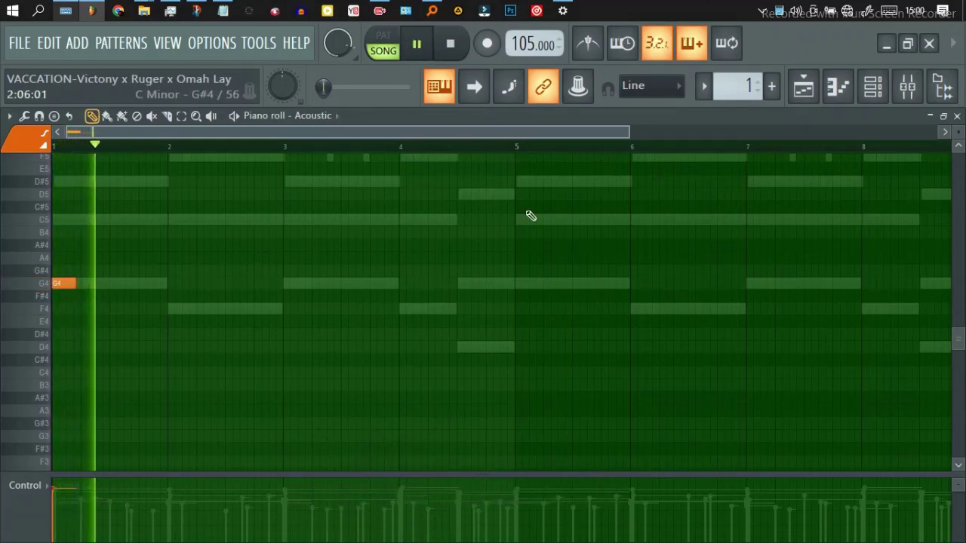
Step: Switch to the Ibanez channel's notes, play back the G4 note and add an F4 note at the start of bar 2
{"action": "left_click", "coordinate": [936, 87]}
{"action": "left_click", "coordinate": [872, 85]}
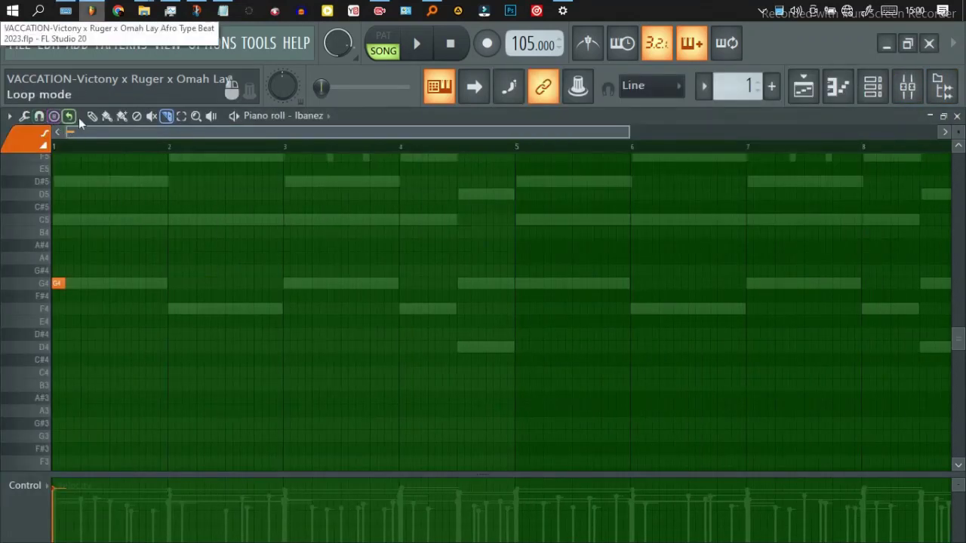
{"action": "key", "text": "space"}
{"action": "key", "text": "space"}
{"action": "key", "text": "space"}
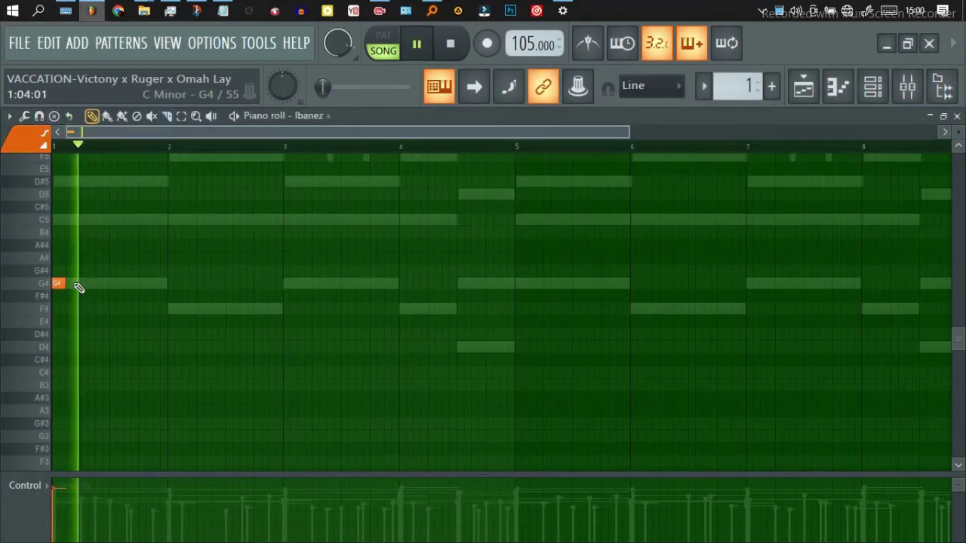
{"action": "left_click", "coordinate": [178, 309]}
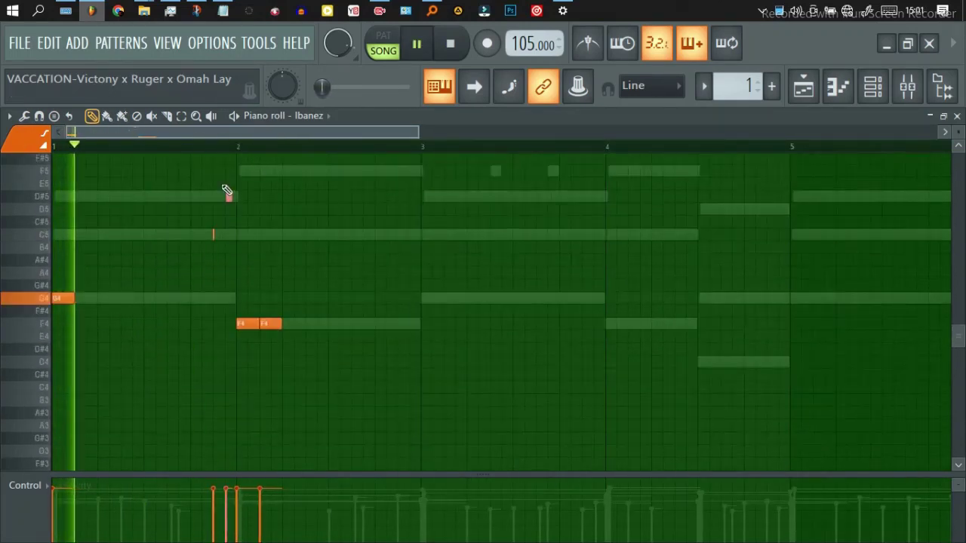
Step: Lower the short D#5 note at the end of bar 1 by an octave and try another short D#5 just before it
{"action": "key", "text": "ctrl+Down"}
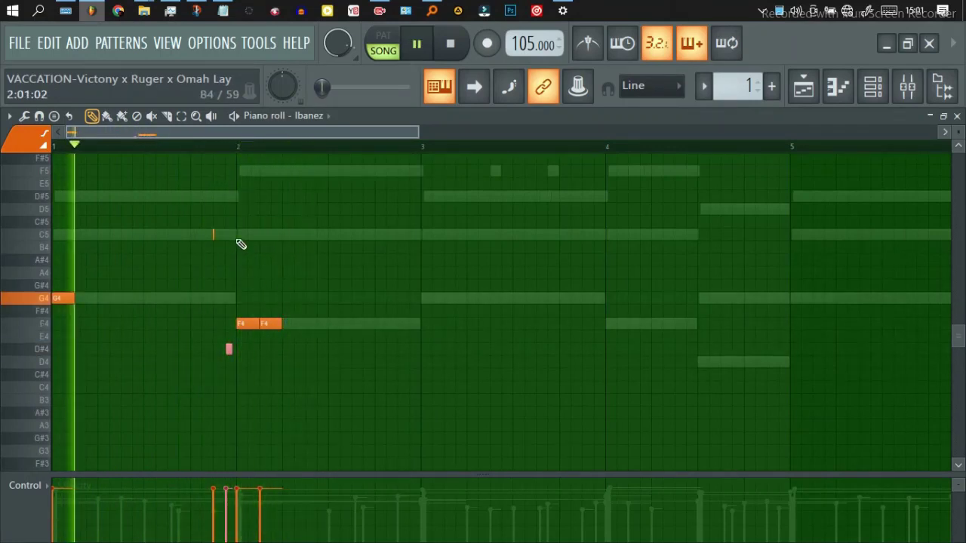
{"action": "left_click", "coordinate": [216, 195]}
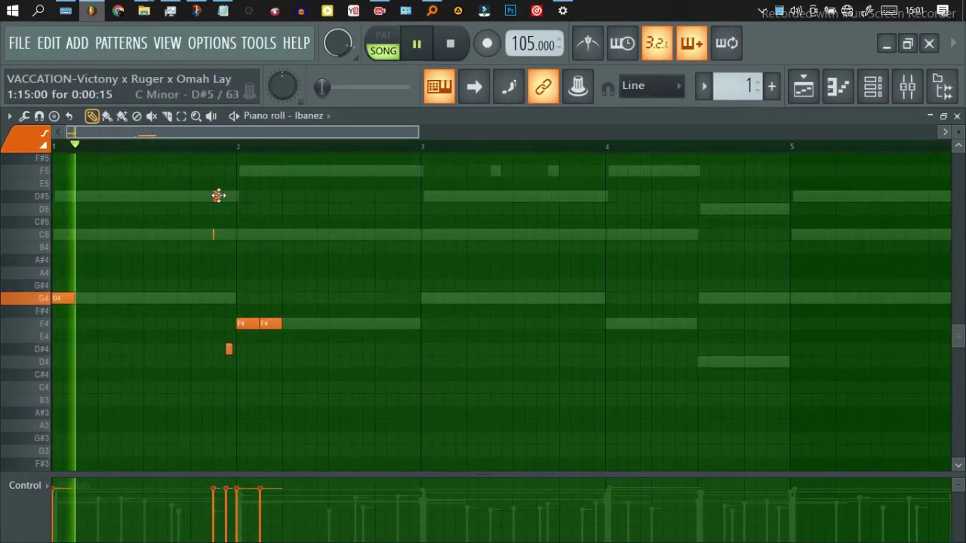
{"action": "left_click_drag", "start_coordinate": [218, 195], "coordinate": [222, 193]}
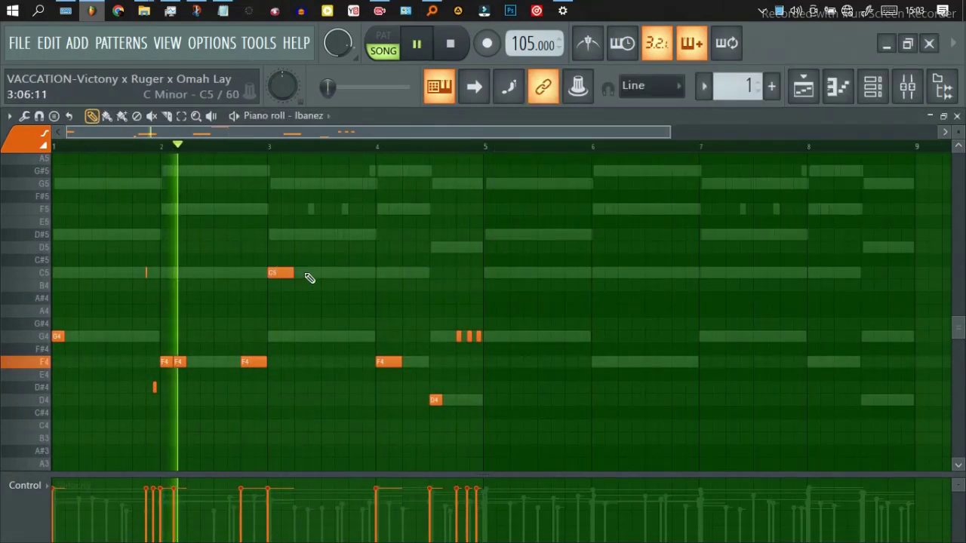
Step: Add a second C5 note in bar 3, shorten it to two steps and raise both C5 notes to D#5
{"action": "left_click", "coordinate": [309, 276]}
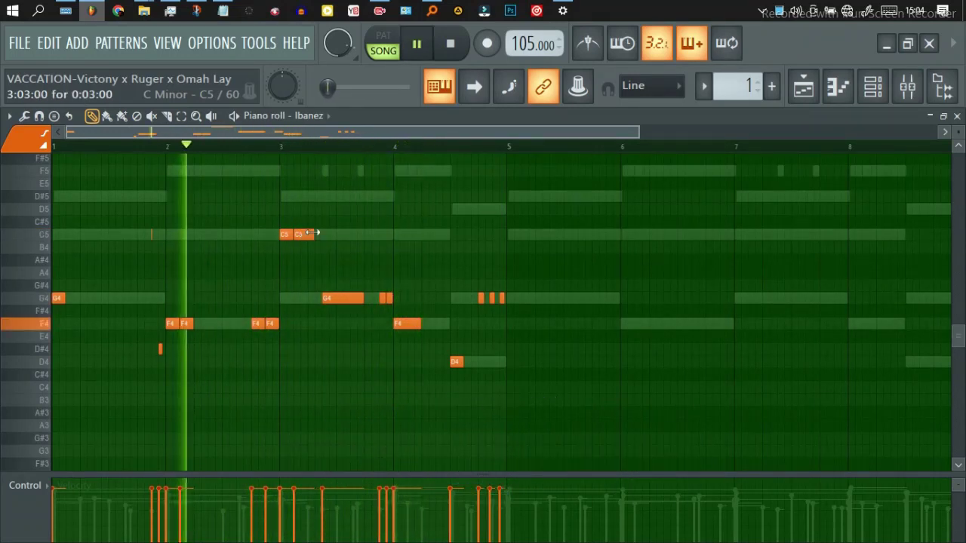
{"action": "left_click_drag", "start_coordinate": [311, 233], "coordinate": [305, 234]}
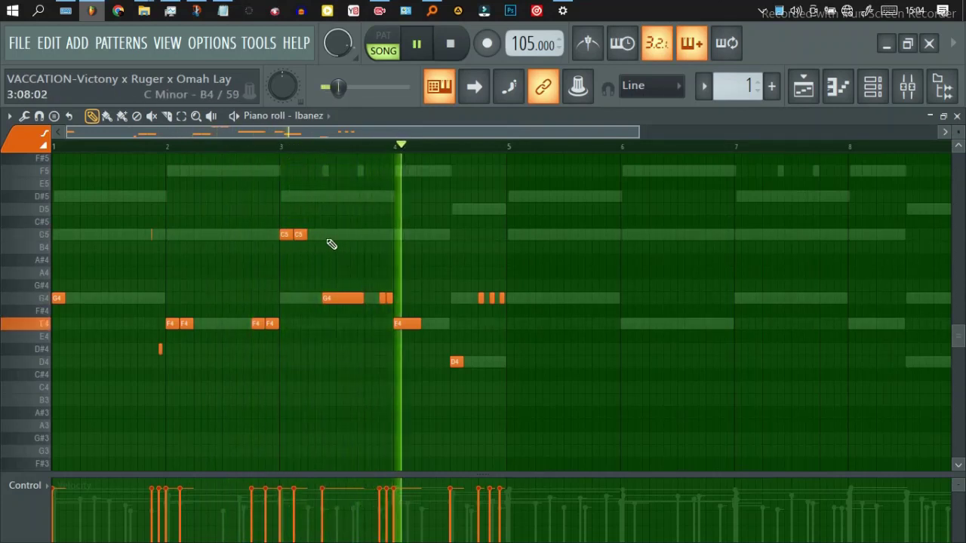
{"action": "key", "text": "space"}
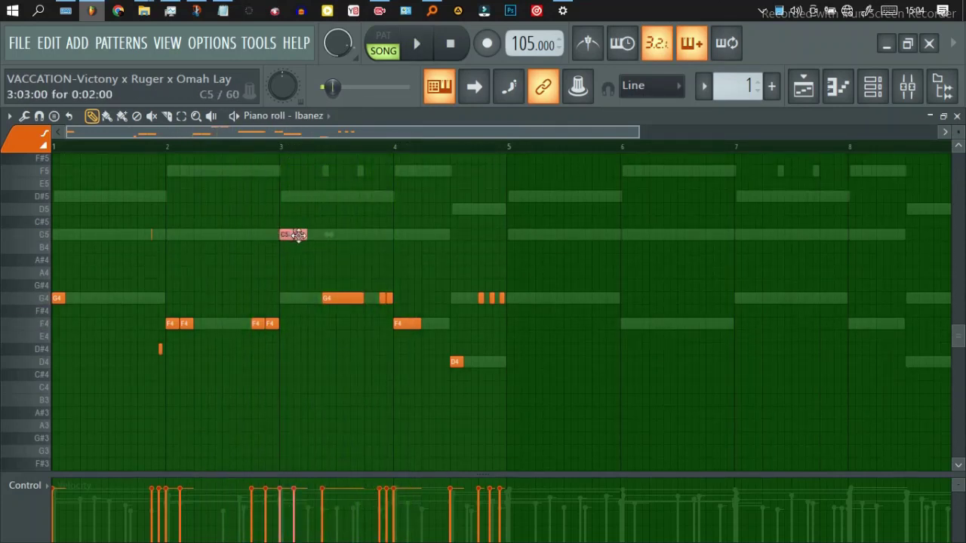
{"action": "key", "text": "space"}
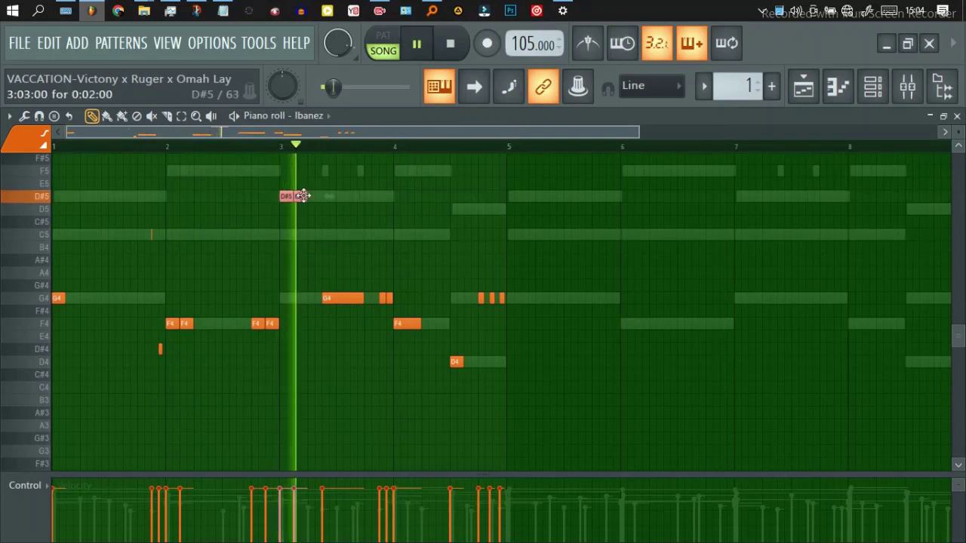
Step: Play the Ibanez line from bar 2 and add a C5 note near the end of bar 3
{"action": "left_click", "coordinate": [242, 149]}
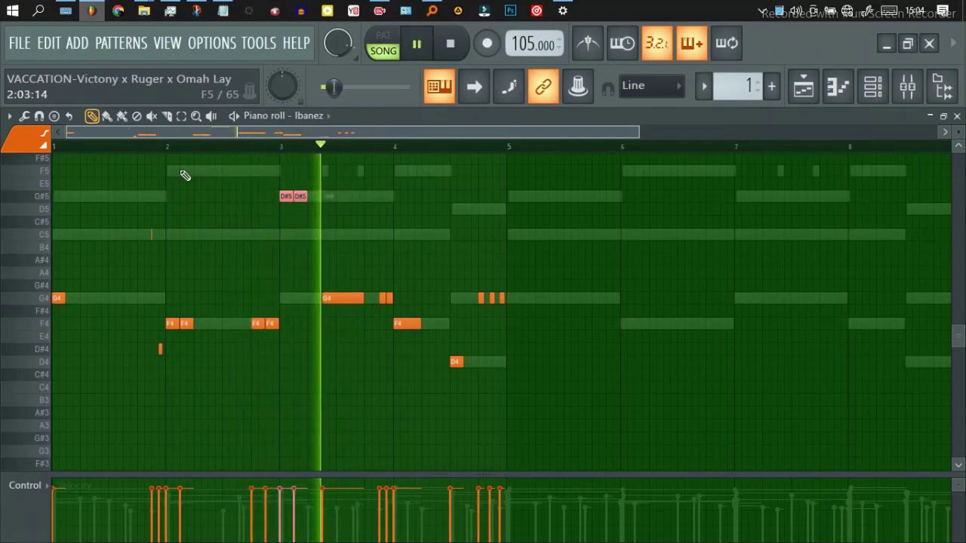
{"action": "left_click", "coordinate": [168, 149]}
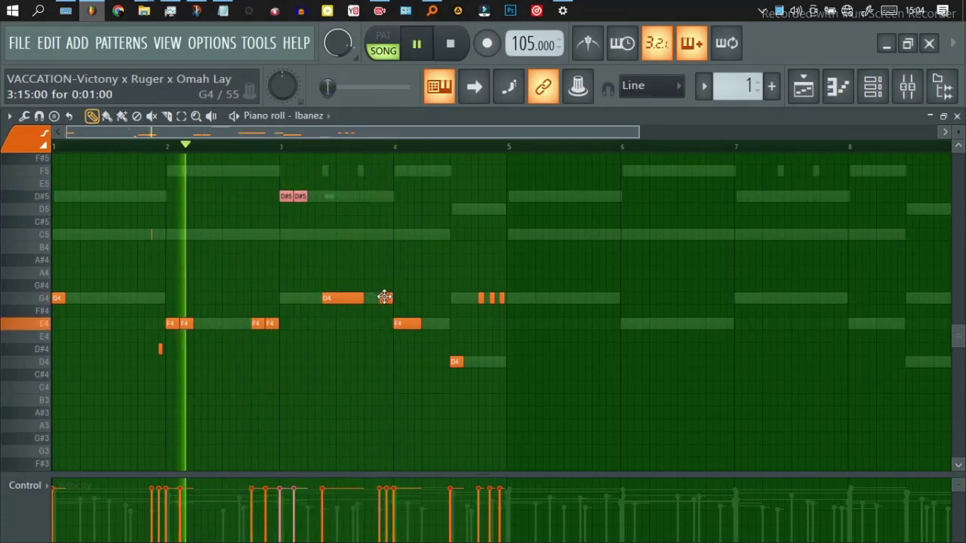
{"action": "left_click", "coordinate": [366, 235]}
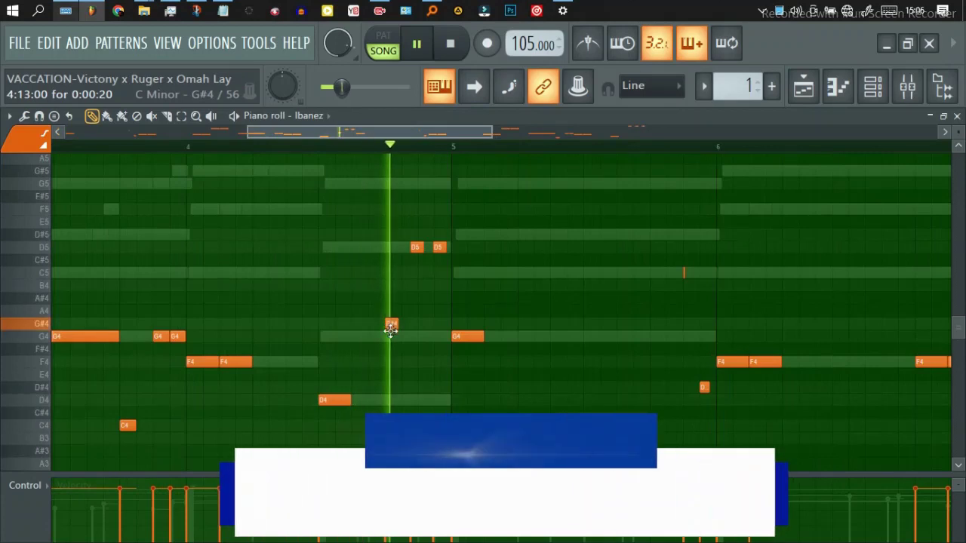
Step: Move the first of the three short notes ending bar 4 to D5 and the last to C5, and play from bar 4
{"action": "left_click_drag", "start_coordinate": [390, 329], "coordinate": [391, 324]}
{"action": "key", "text": "space"}
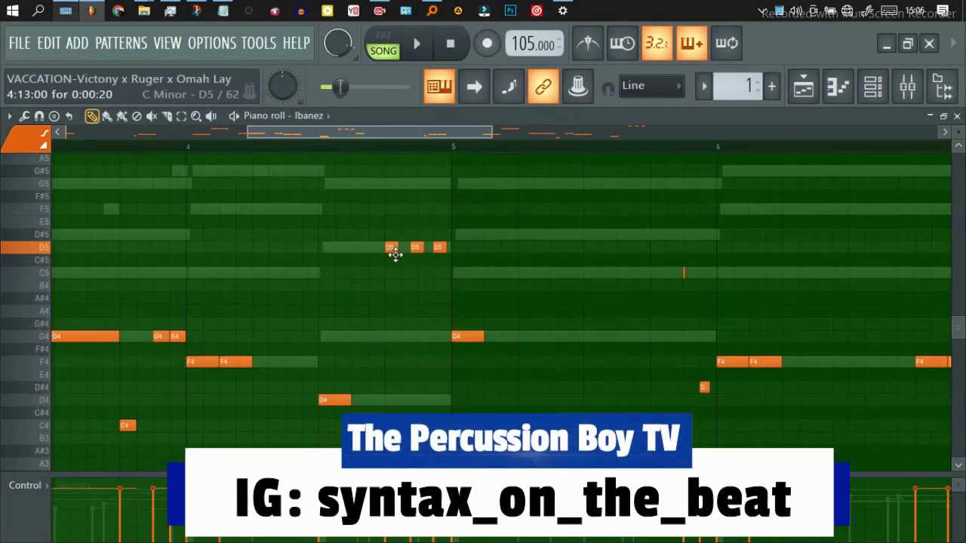
{"action": "scroll", "coordinate": [475, 189], "scroll_direction": "down", "scroll_amount": 2}
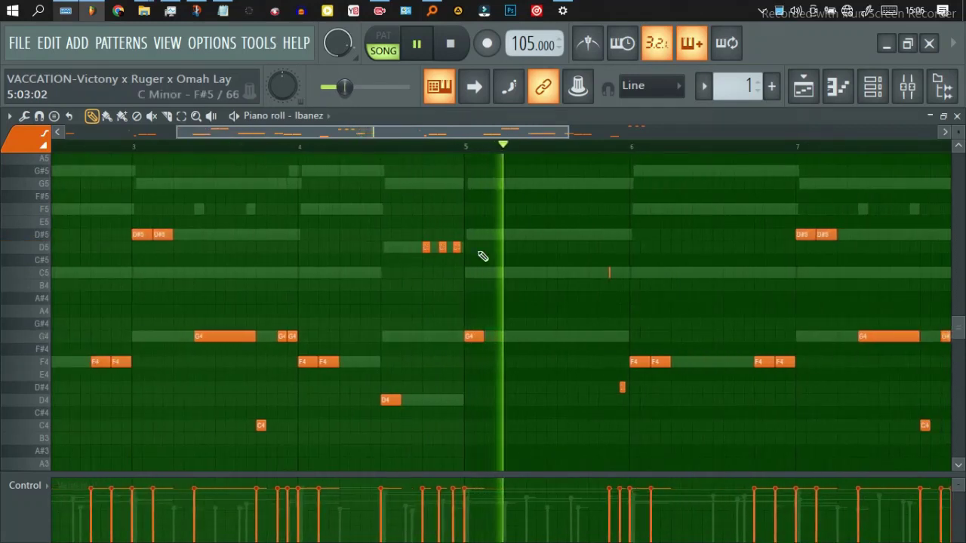
{"action": "left_click_drag", "start_coordinate": [456, 248], "coordinate": [450, 344]}
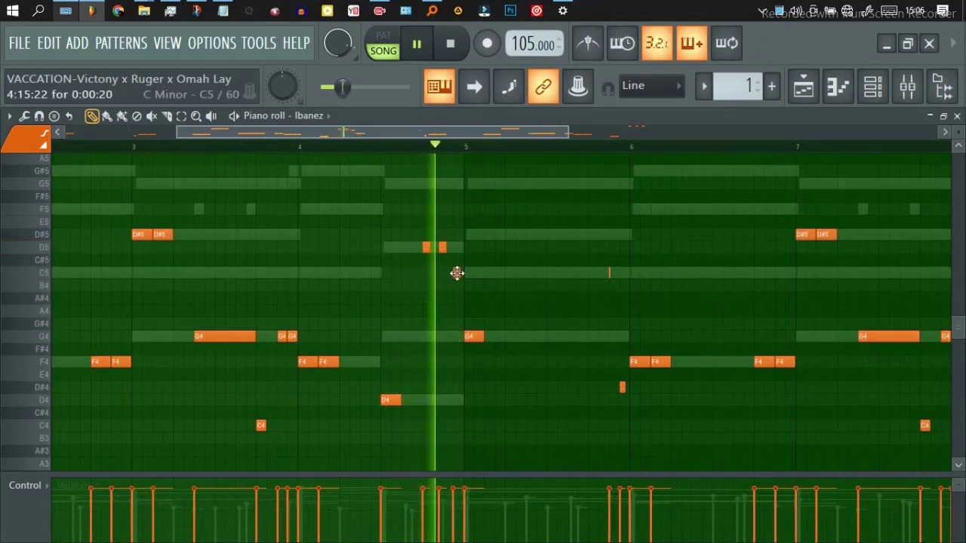
{"action": "scroll", "coordinate": [504, 153], "scroll_direction": "down", "scroll_amount": 3}
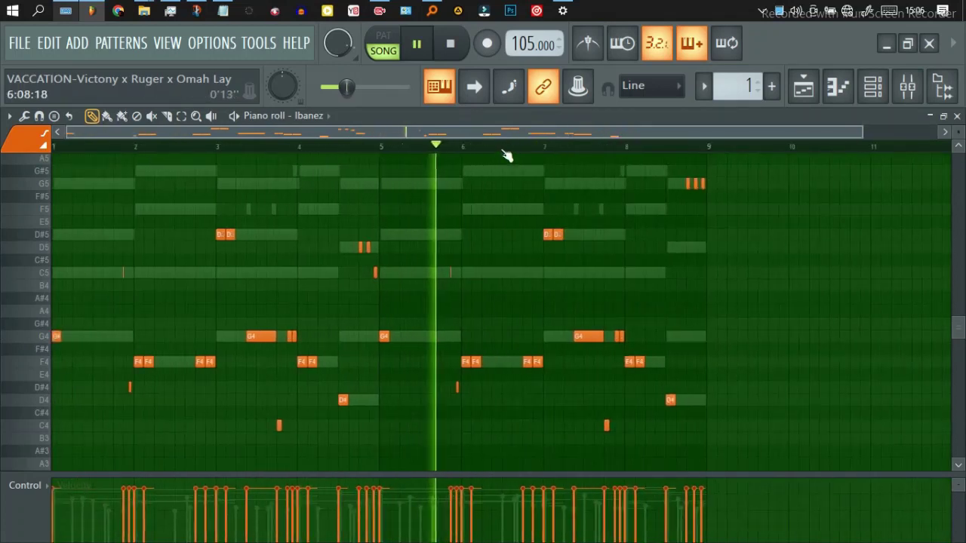
{"action": "key", "text": "space"}
{"action": "left_click", "coordinate": [314, 148]}
{"action": "key", "text": "space"}
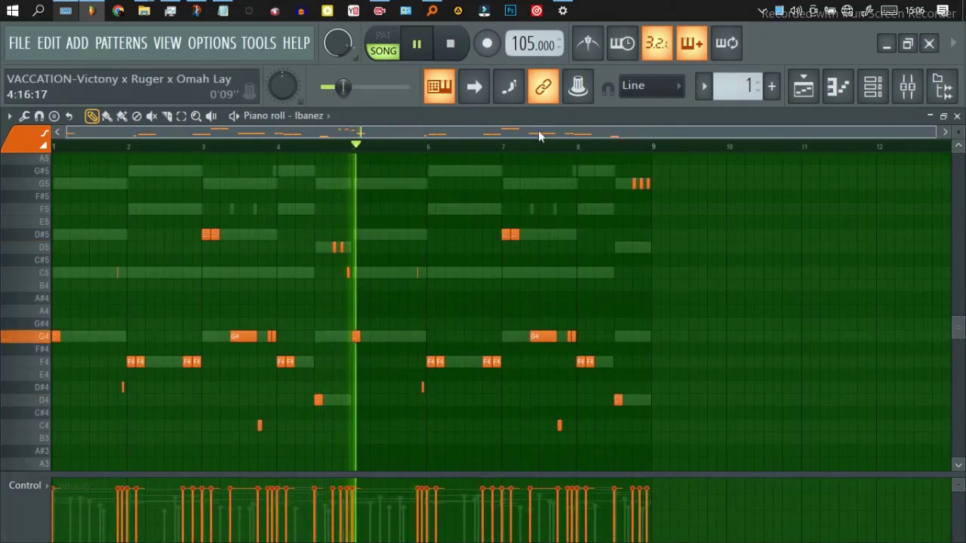
Step: Replace the Ibanez notes in bars 5 to 8 with a copy of the notes in bars 1 to 4
{"action": "left_click_drag", "start_coordinate": [685, 168], "coordinate": [362, 459]}
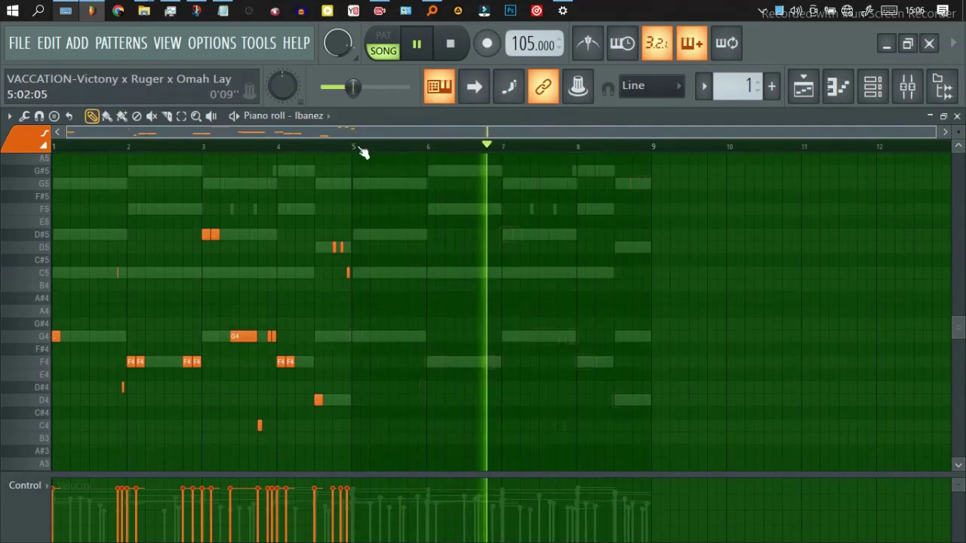
{"action": "left_click_drag", "start_coordinate": [357, 147], "coordinate": [53, 147]}
{"action": "key", "text": "ctrl+b"}
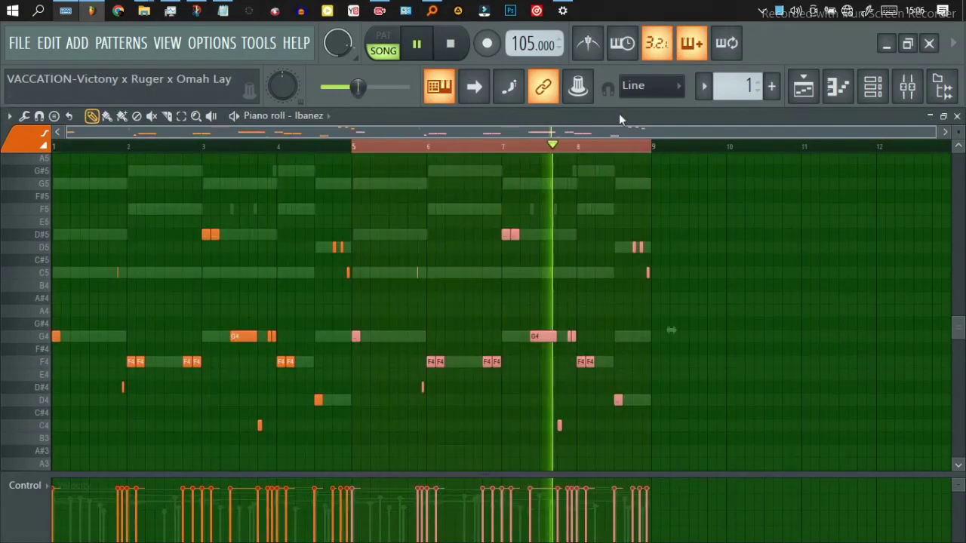
Step: Return to the playlist and add a DSK Saxophones channel from the synth plugins
{"action": "left_click", "coordinate": [838, 87]}
{"action": "key", "text": "space"}
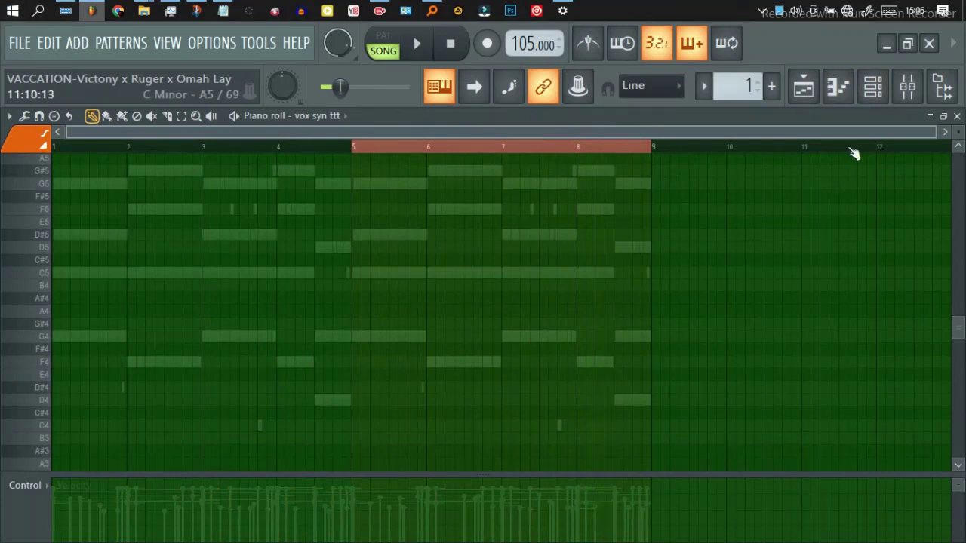
{"action": "left_click", "coordinate": [837, 86]}
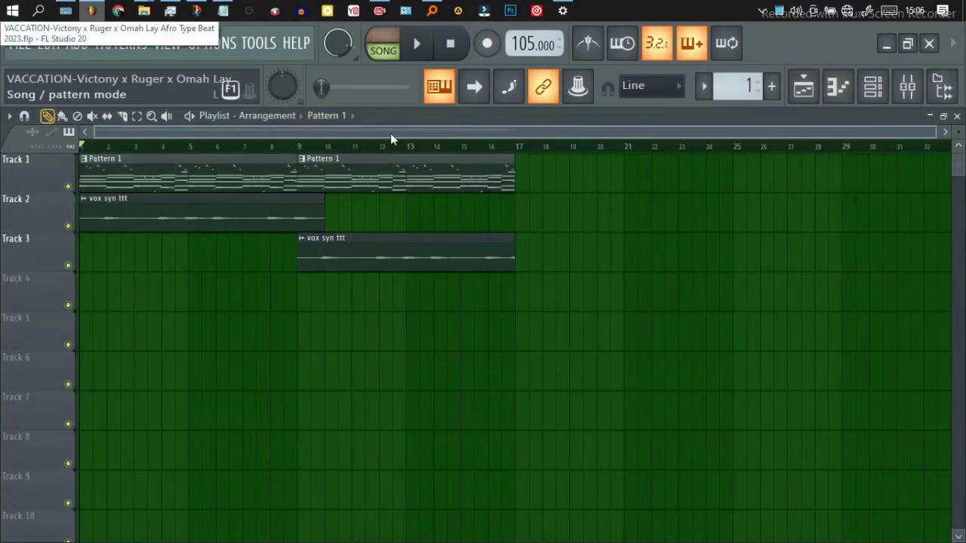
{"action": "left_click", "coordinate": [873, 89]}
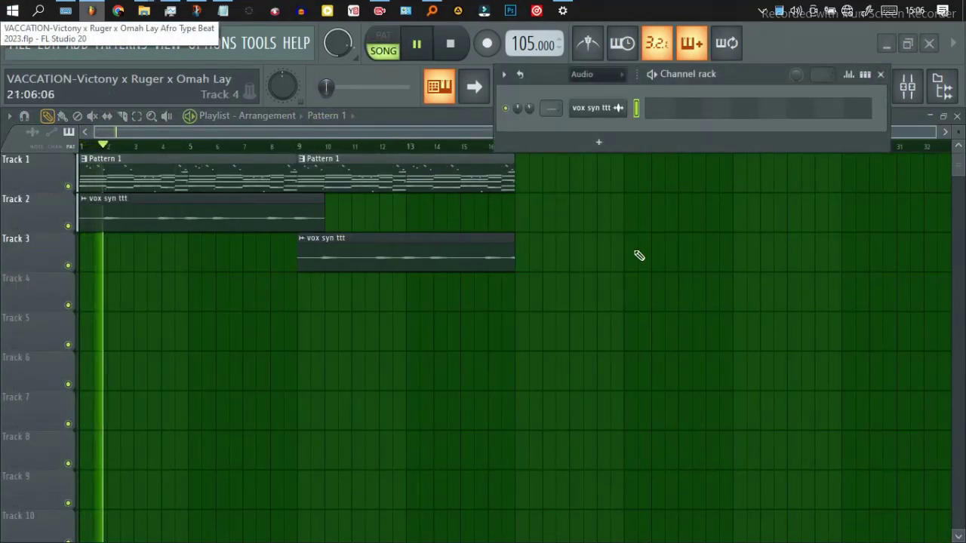
{"action": "left_click", "coordinate": [603, 144]}
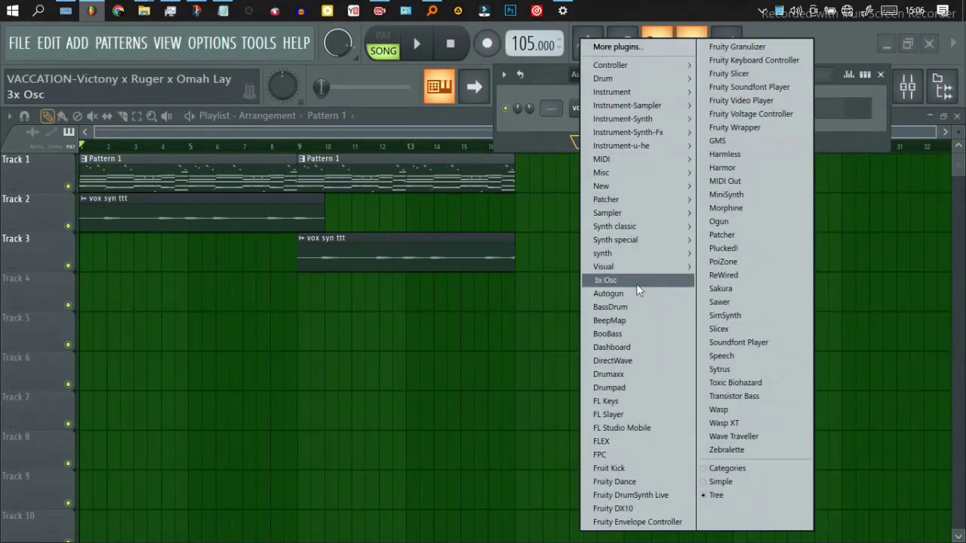
{"action": "mouse_move", "coordinate": [655, 253]}
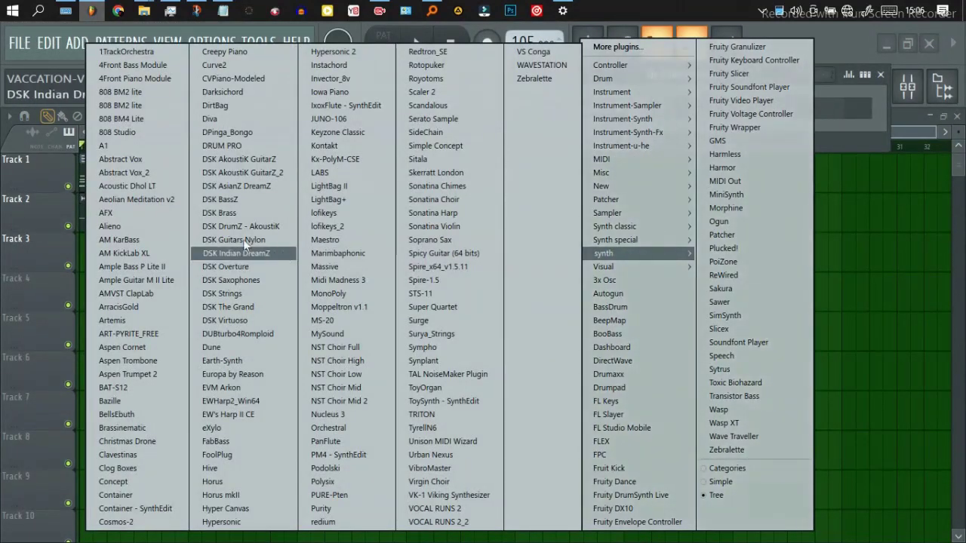
{"action": "left_click", "coordinate": [241, 280]}
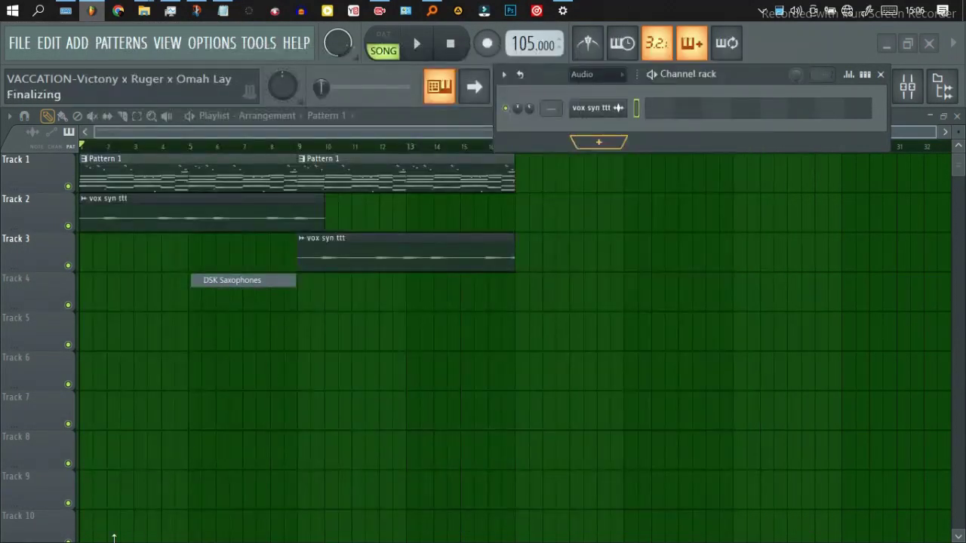
Step: Play the song with the DSK Saxophones notes open and audition the D#5 key
{"action": "key", "text": "space"}
{"action": "left_click", "coordinate": [44, 352]}
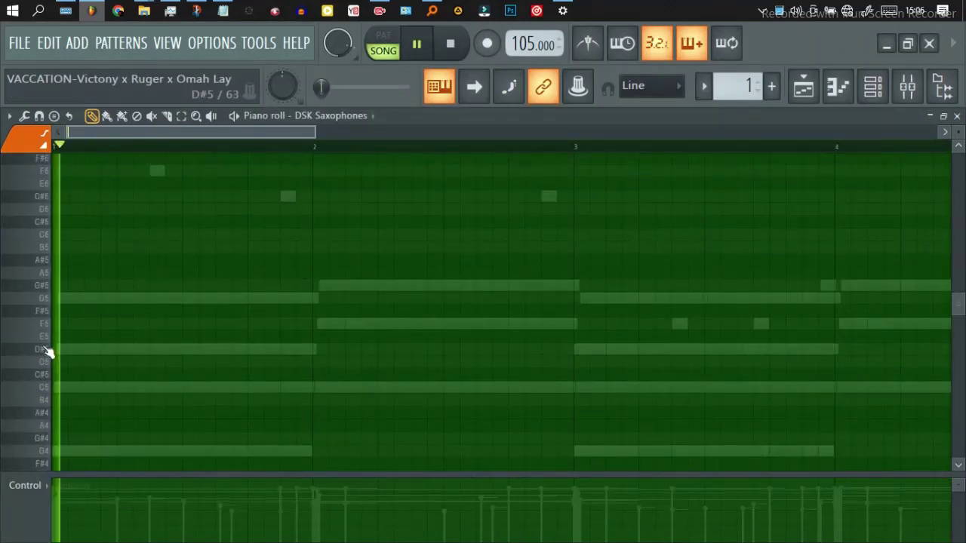
{"action": "left_click", "coordinate": [45, 352]}
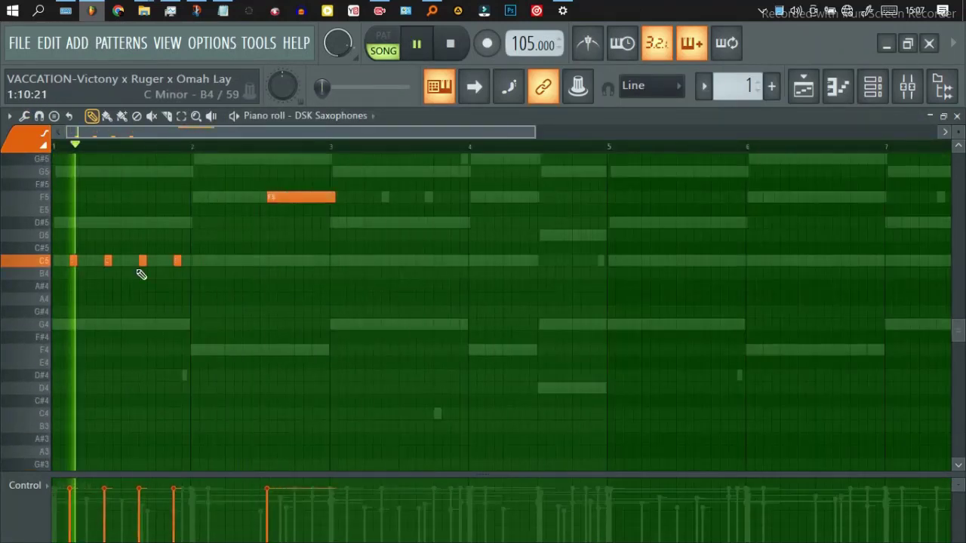
Step: Try a saxophone melody with G4 ending bar 1, F4 opening bar 2, G5 in bar 3 and D#5 and C5 around bar 4
{"action": "left_click", "coordinate": [185, 324]}
{"action": "left_click", "coordinate": [191, 349]}
{"action": "left_click", "coordinate": [331, 261]}
{"action": "left_click", "coordinate": [330, 210]}
{"action": "mouse_move", "coordinate": [383, 210]}
{"action": "left_mouse_down"}
{"action": "mouse_move", "coordinate": [452, 210]}
{"action": "mouse_move", "coordinate": [425, 211]}
{"action": "left_mouse_up"}
{"action": "scroll", "coordinate": [461, 291], "scroll_direction": "up", "scroll_amount": 1}
{"action": "left_click", "coordinate": [472, 333]}
{"action": "left_click", "coordinate": [463, 292]}
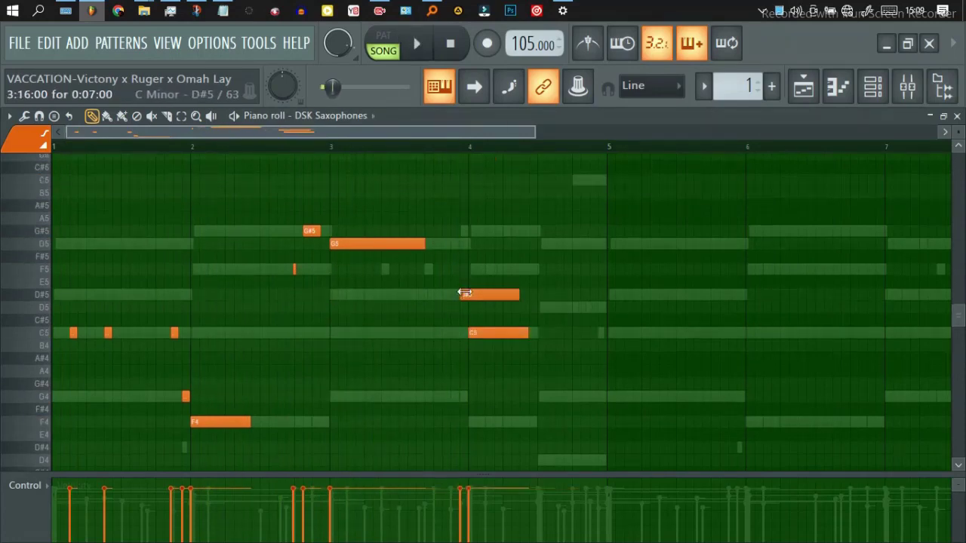
Step: Try finishing the saxophone melody with D5 and G5 notes in the second half of bar 4 and duplicating the phrase
{"action": "left_click", "coordinate": [537, 307]}
{"action": "left_click", "coordinate": [560, 244]}
{"action": "key", "text": "ctrl+b"}
{"action": "key", "text": "alt+y"}
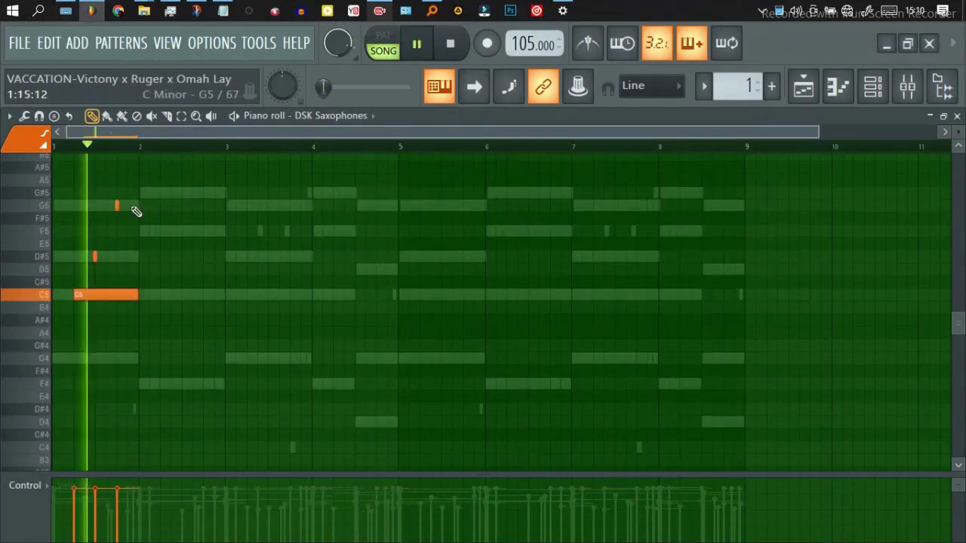
Step: Add two G#5 notes at the start of bar 4, a G5 ending at its midpoint and a D5 in its second half
{"action": "left_click", "coordinate": [316, 192]}
{"action": "left_click", "coordinate": [330, 192]}
{"action": "left_click", "coordinate": [362, 204]}
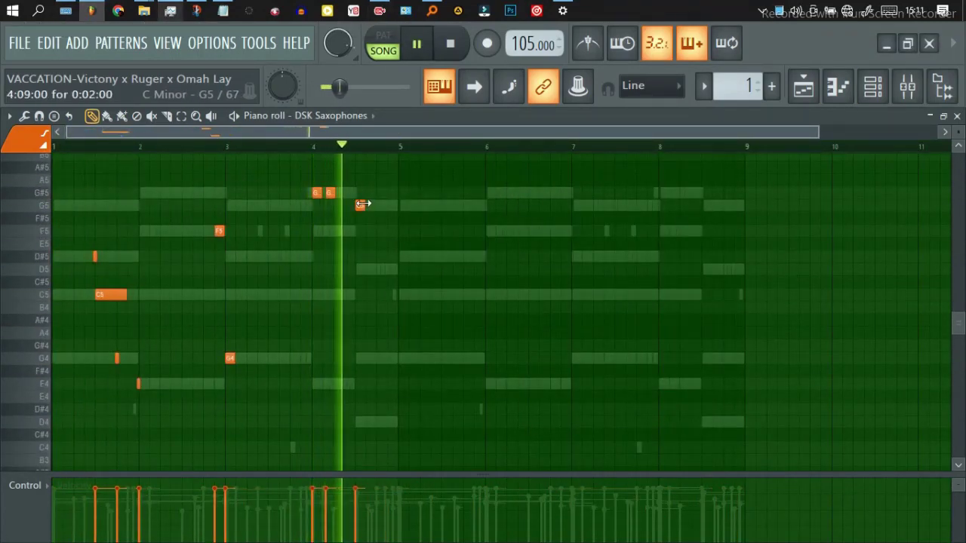
{"action": "left_click_drag", "start_coordinate": [362, 209], "coordinate": [357, 205]}
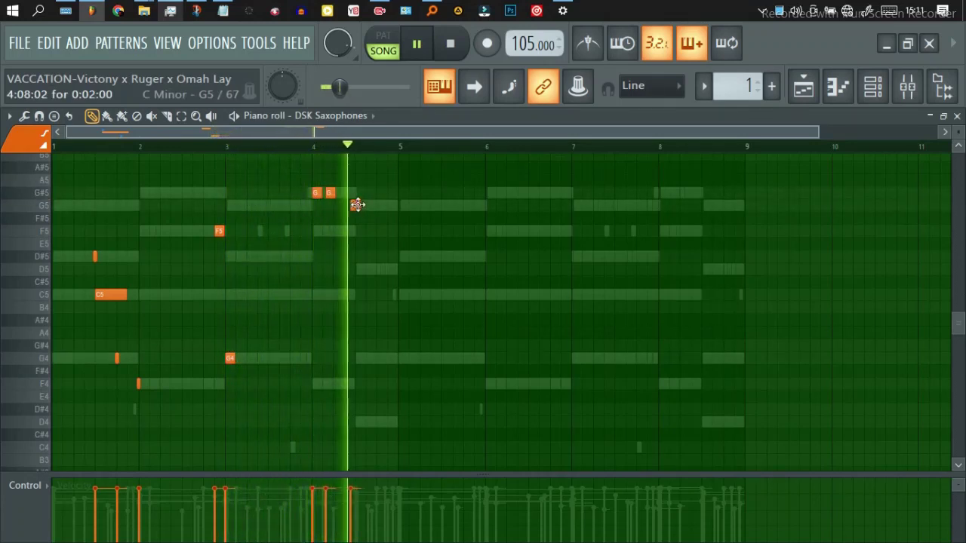
{"action": "left_click_drag", "start_coordinate": [358, 204], "coordinate": [355, 204]}
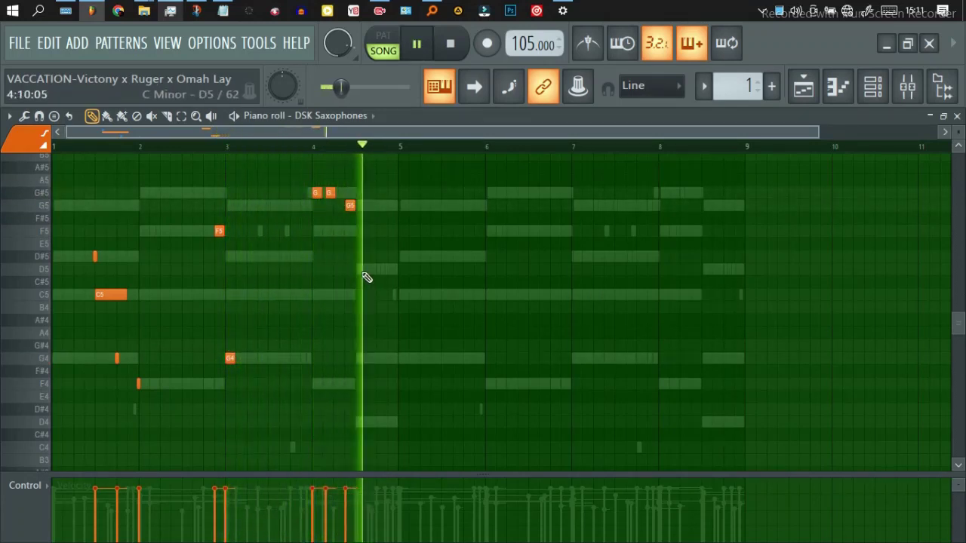
{"action": "left_click", "coordinate": [372, 270]}
Step: Duplicate the saxophone notes of bars 1 to 4 into bars 5 to 8, deselect them and play the song
{"action": "key", "text": "ctrl+a"}
{"action": "key", "text": "ctrl+b"}
{"action": "double_click", "coordinate": [401, 48]}
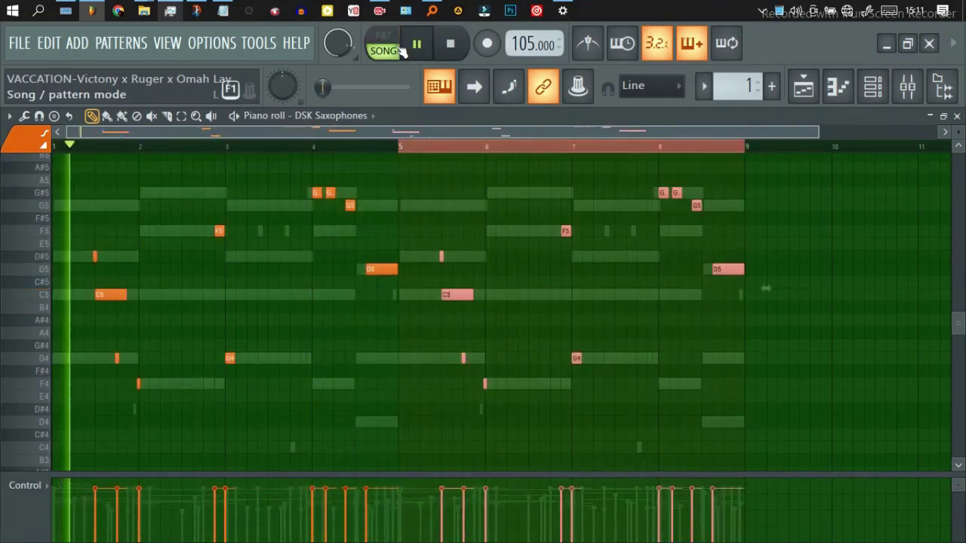
{"action": "left_click", "coordinate": [710, 163], "text": "ctrl"}
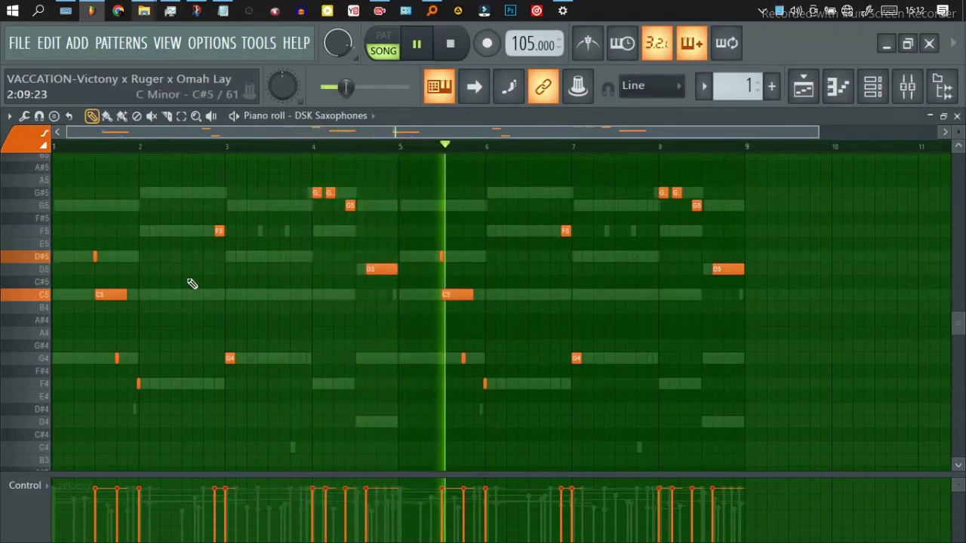
Step: Return from the piano roll to the playlist and place the Syndrome Full Drum 1 105bpm loop on Track 5 across bars 1 to 16
{"action": "left_click", "coordinate": [321, 146]}
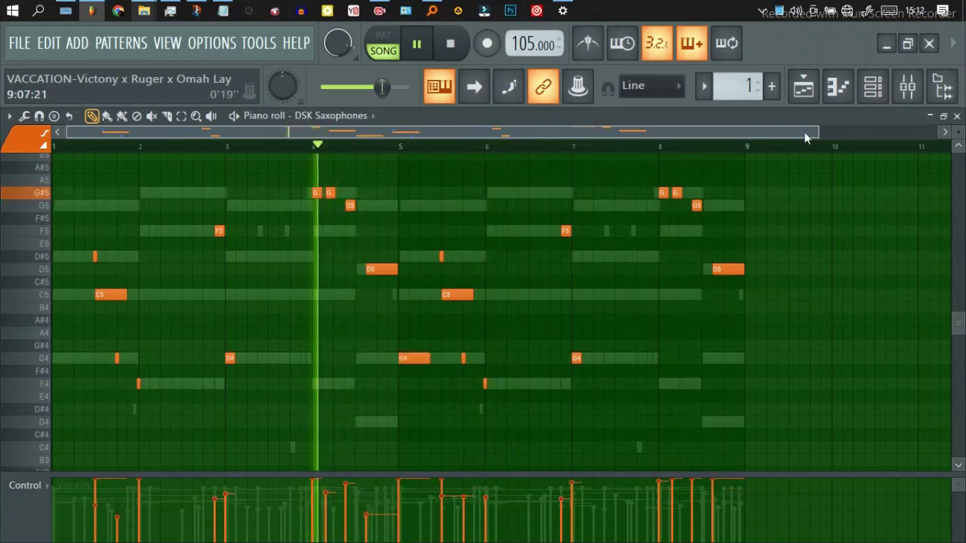
{"action": "left_click", "coordinate": [837, 85]}
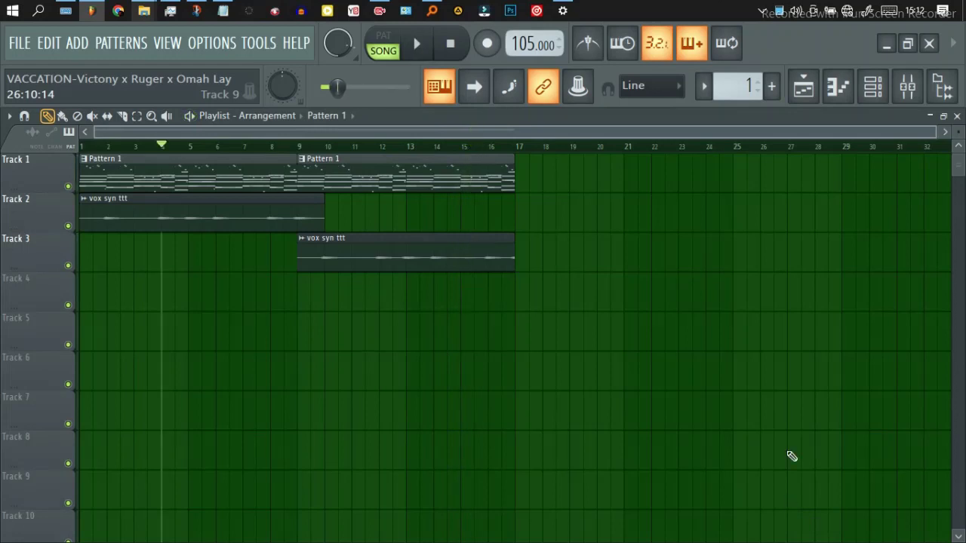
{"action": "left_click", "coordinate": [398, 52]}
{"action": "key", "text": "alt+F8"}
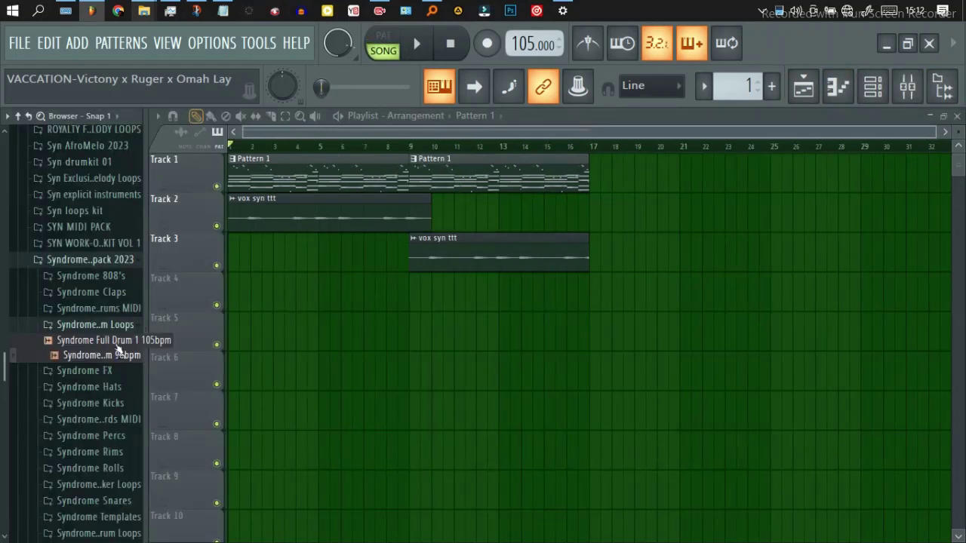
{"action": "left_click_drag", "start_coordinate": [253, 343], "coordinate": [369, 331]}
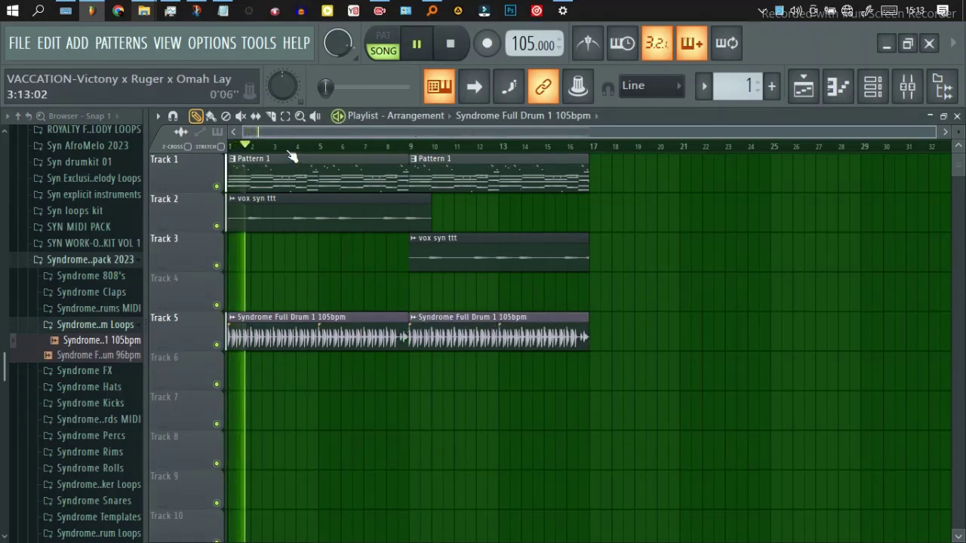
{"action": "scroll", "coordinate": [292, 156], "scroll_direction": "up", "scroll_amount": 3}
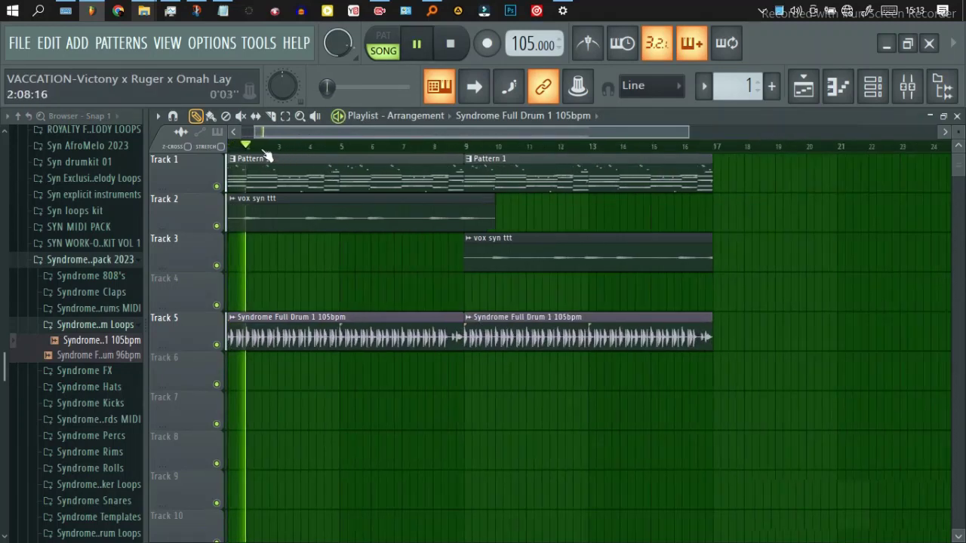
Step: Show the Unsorted channel group, mute the DSK Saxophones channel and play the arrangement without it
{"action": "left_click", "coordinate": [839, 89]}
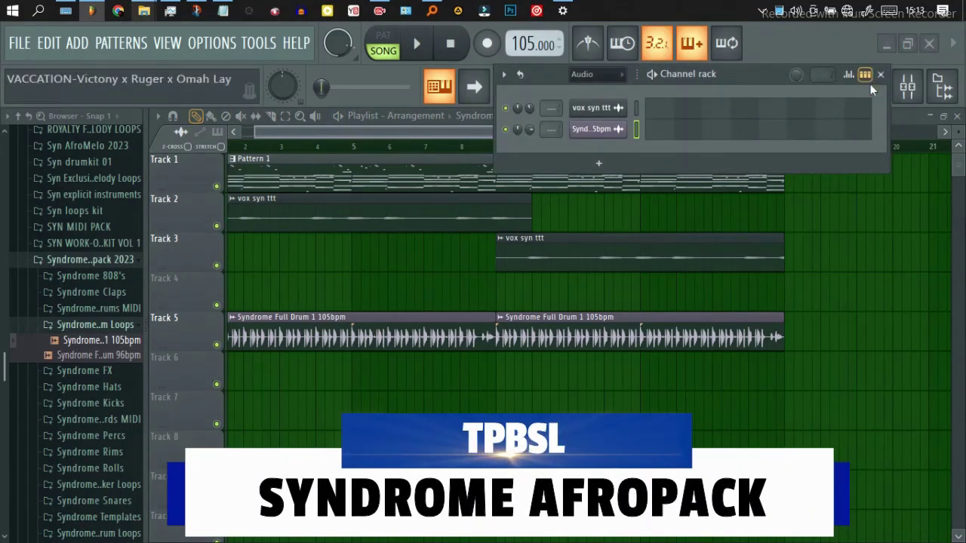
{"action": "left_click", "coordinate": [587, 75]}
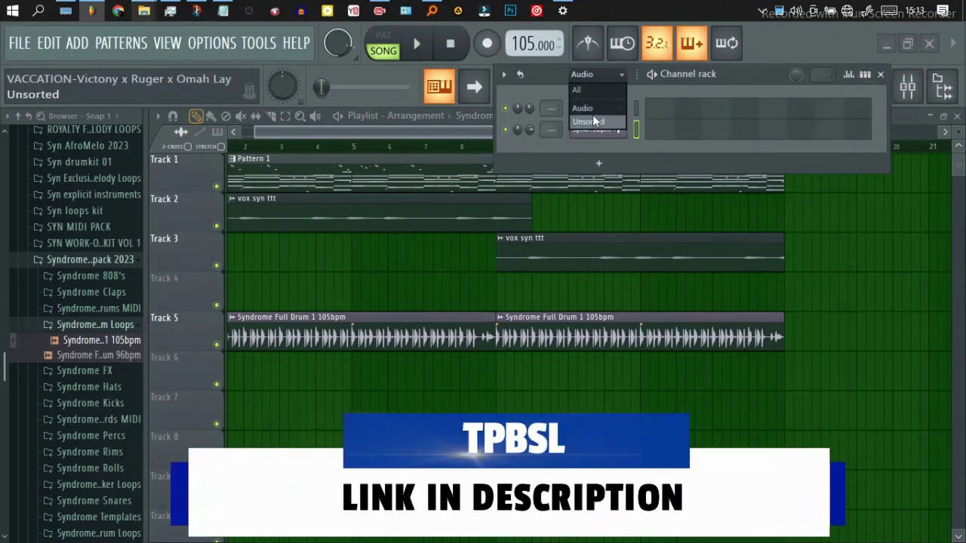
{"action": "left_click", "coordinate": [596, 122]}
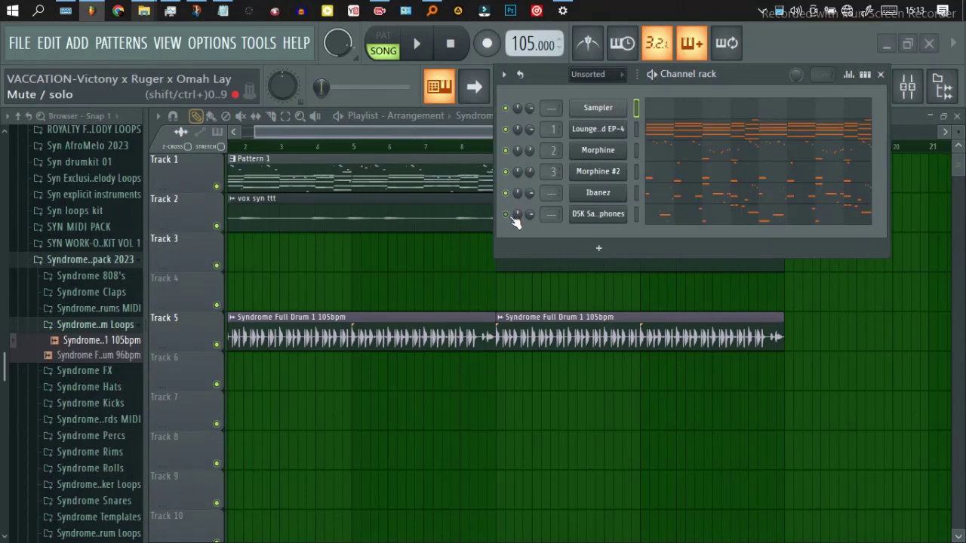
{"action": "left_click", "coordinate": [879, 76]}
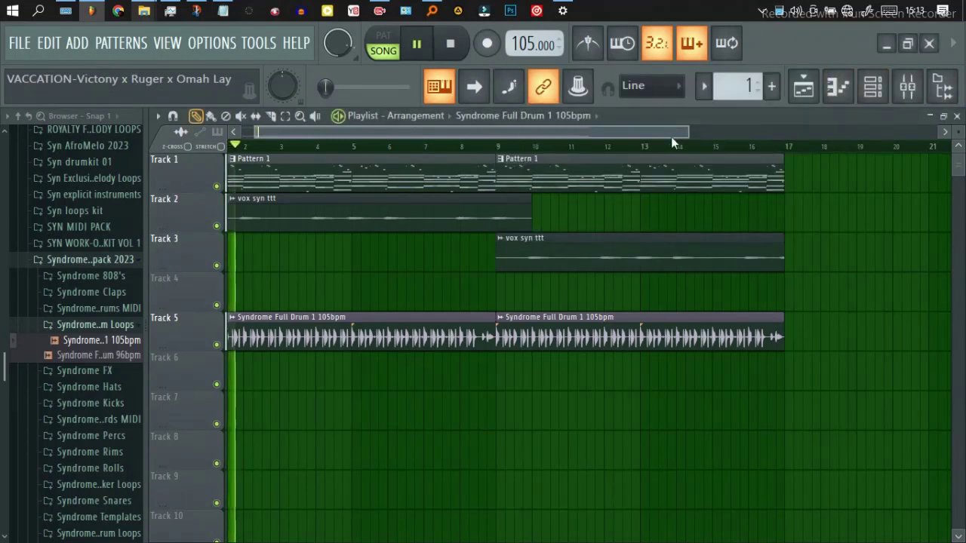
{"action": "scroll", "coordinate": [681, 151], "scroll_direction": "down", "scroll_amount": 3}
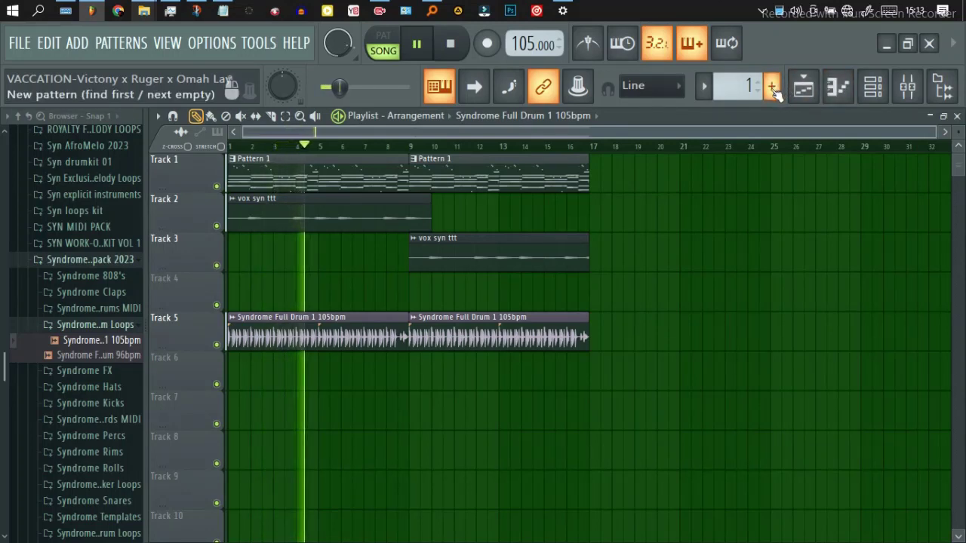
Step: Mute Track 3 with the second vox syn ttt clip and move the reopened channel rack aside to uncover the playlist
{"action": "left_click", "coordinate": [881, 95]}
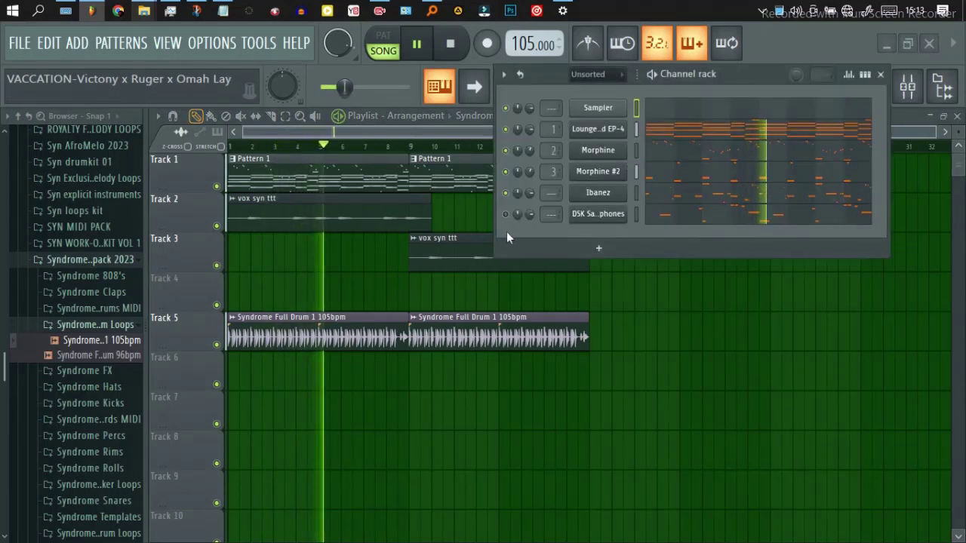
{"action": "left_click", "coordinate": [218, 266]}
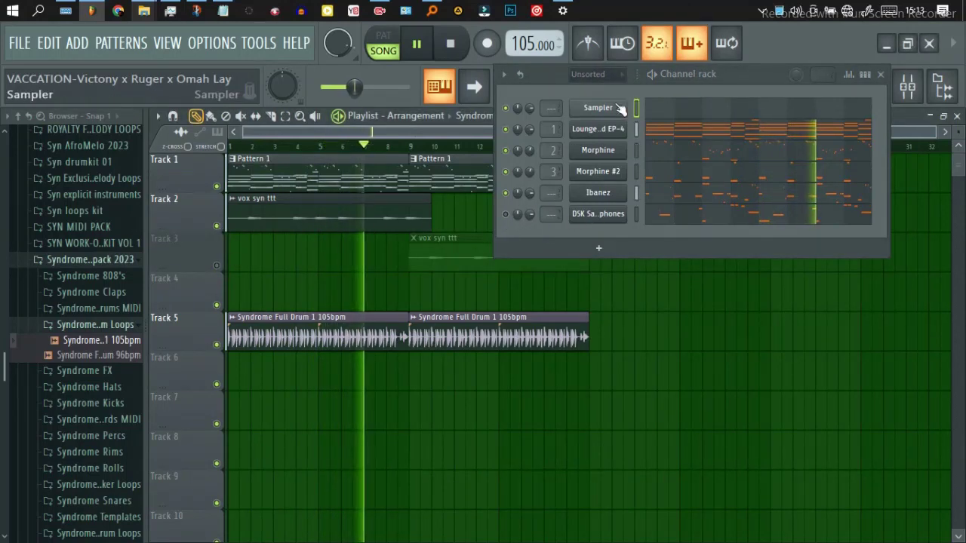
{"action": "left_click_drag", "start_coordinate": [726, 71], "coordinate": [869, 81]}
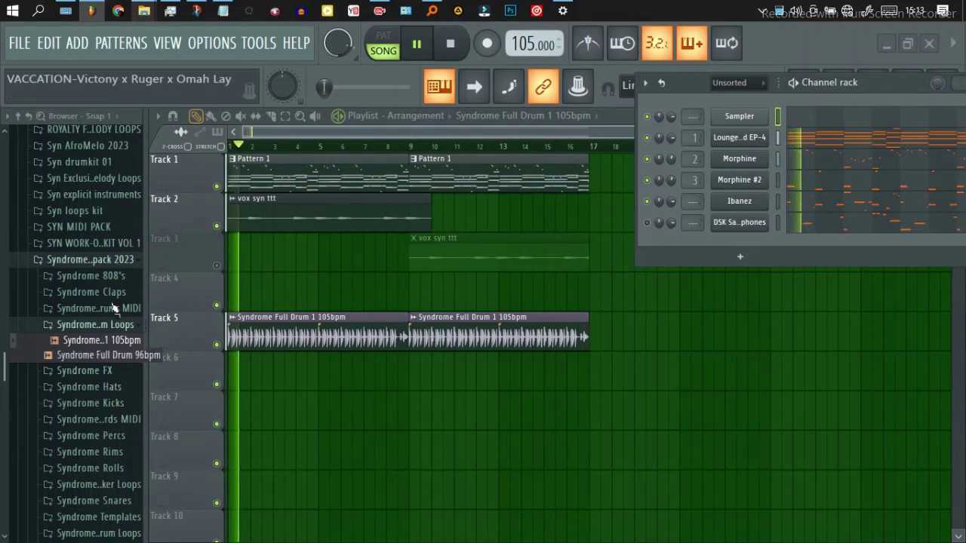
Step: Add the Syndrome fx 6 sample from the Syndrome FX folder on Track 6 at bar 9, normalized and at a reduced volume
{"action": "left_click", "coordinate": [85, 370]}
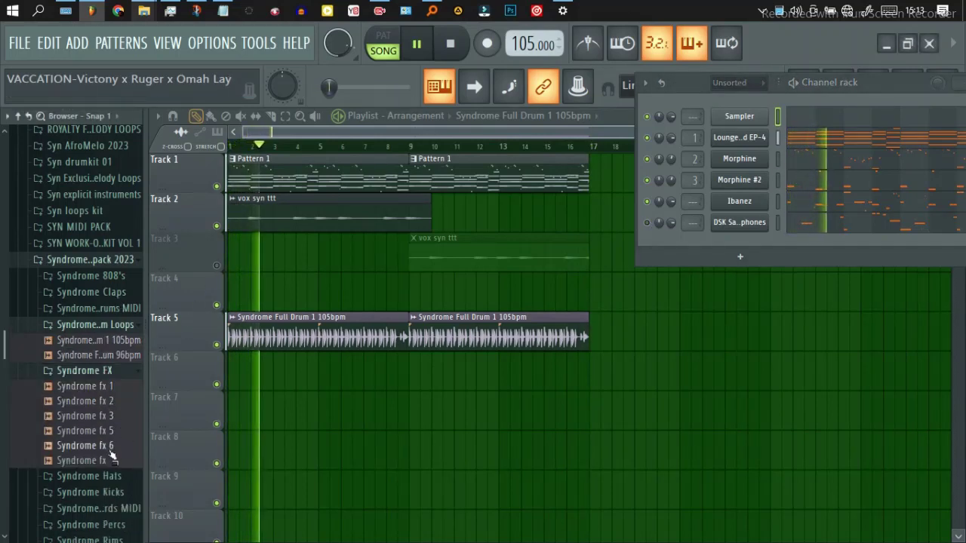
{"action": "left_click_drag", "start_coordinate": [117, 447], "coordinate": [421, 374]}
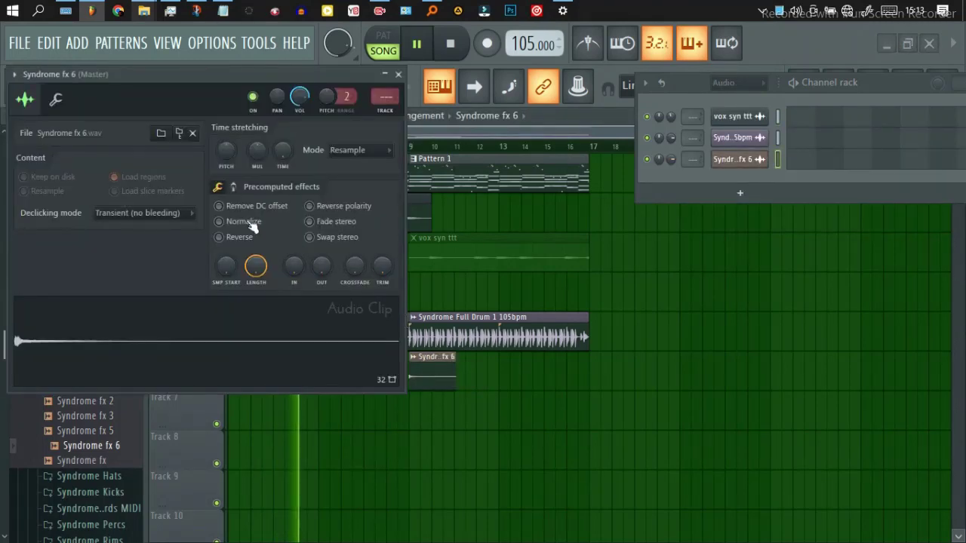
{"action": "left_click", "coordinate": [399, 75]}
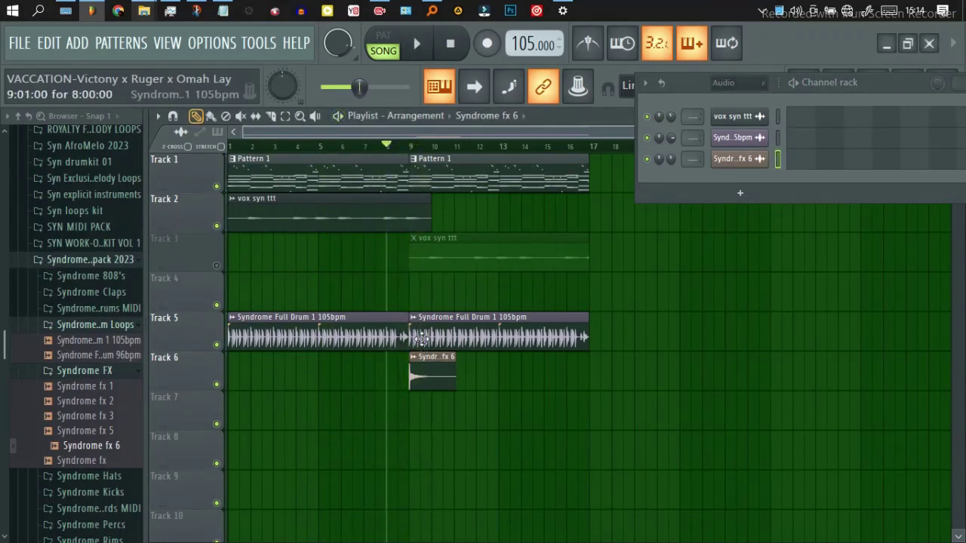
{"action": "double_click", "coordinate": [432, 359]}
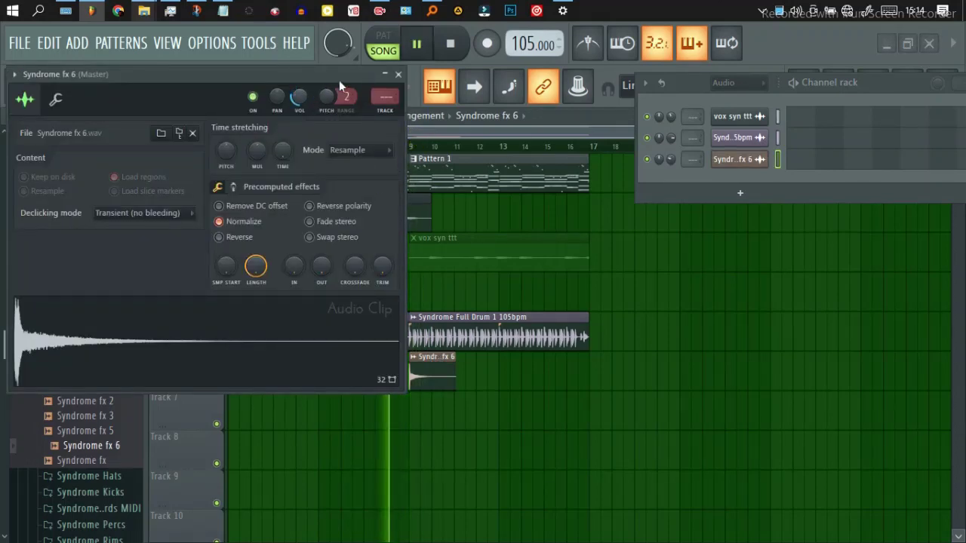
{"action": "left_click", "coordinate": [398, 76]}
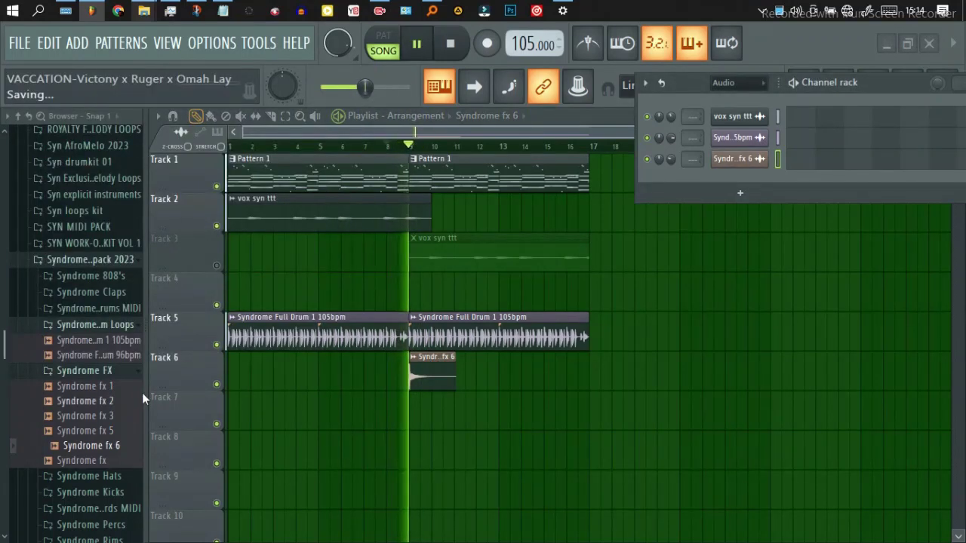
Step: Collapse the drum loops folder and audition Syndrome fx 1 from the Syndrome FX folder
{"action": "left_click", "coordinate": [127, 326]}
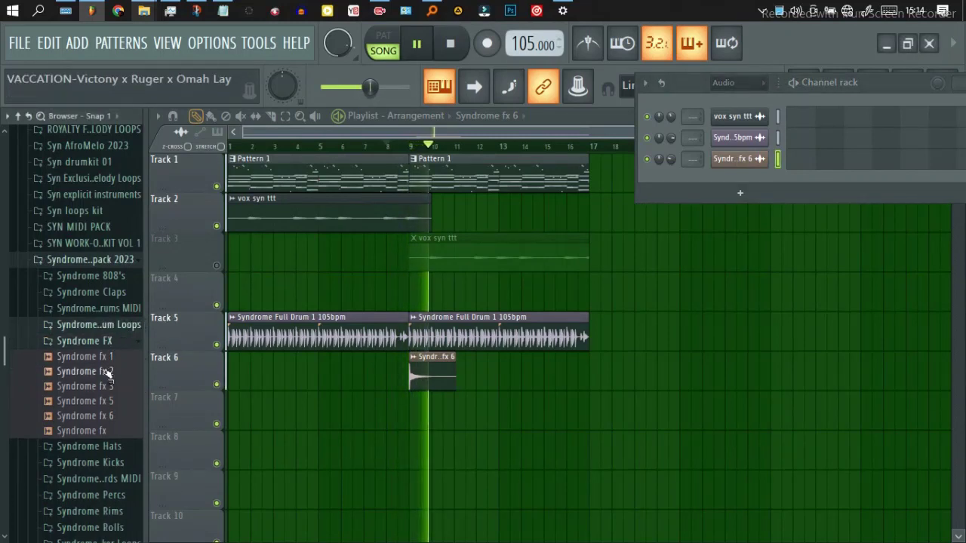
{"action": "left_click", "coordinate": [100, 358]}
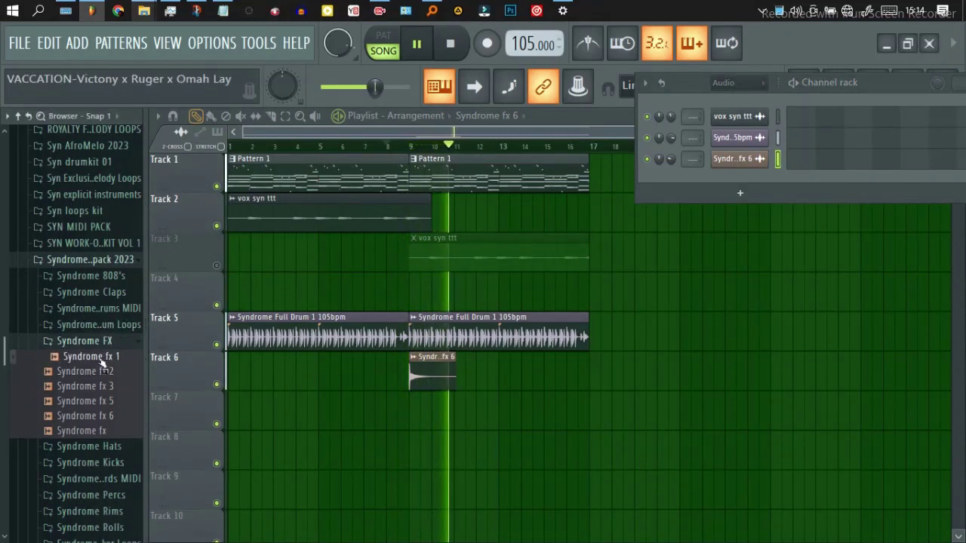
{"action": "mouse_move", "coordinate": [108, 361]}
{"action": "left_mouse_down"}
{"action": "mouse_move", "coordinate": [146, 390]}
{"action": "mouse_move", "coordinate": [114, 355]}
{"action": "left_mouse_up"}
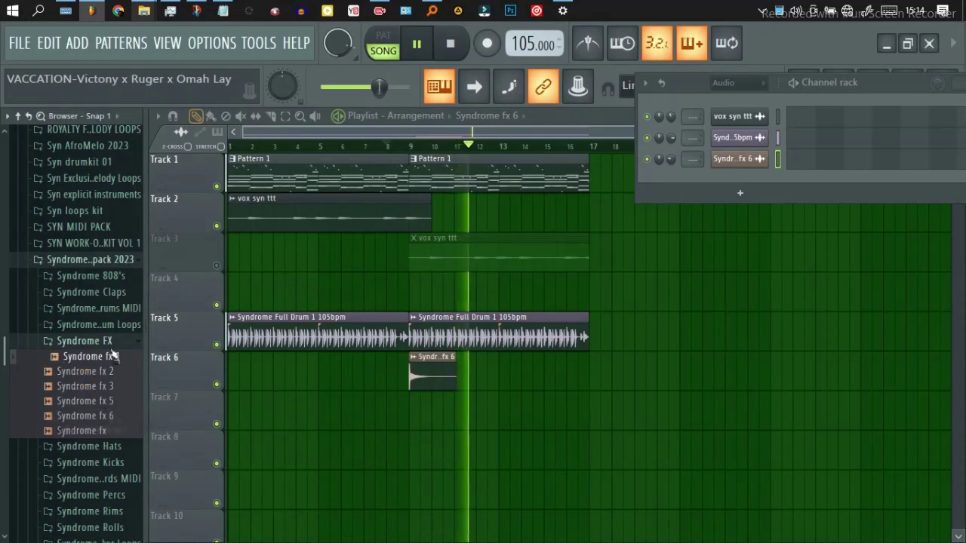
{"action": "left_click", "coordinate": [113, 346]}
Step: Place the Syndrome Riser sample from the SYNDROME MultiGenreKit folder on Track 7 leading into bar 9 and slice it at bar 8
{"action": "scroll", "coordinate": [113, 354], "scroll_direction": "down", "scroll_amount": 6}
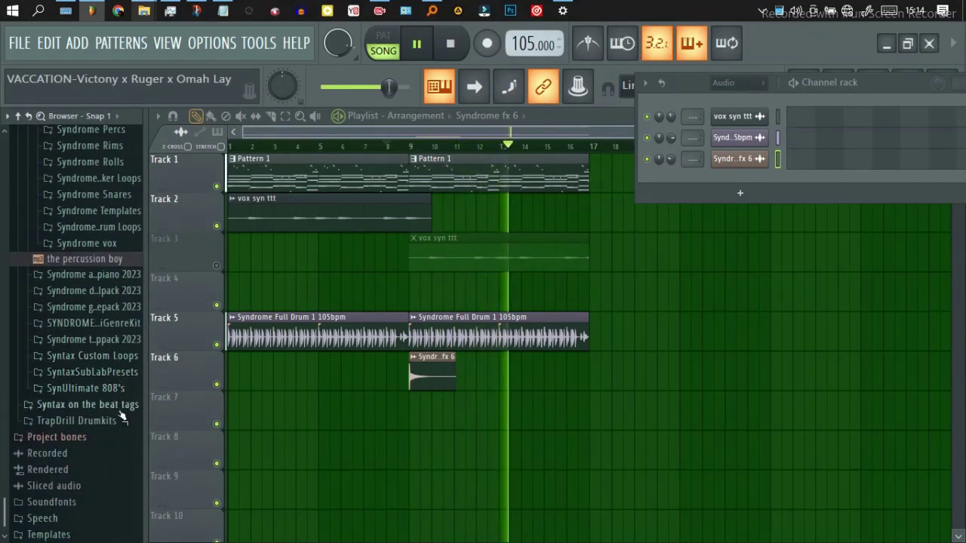
{"action": "key", "text": "space"}
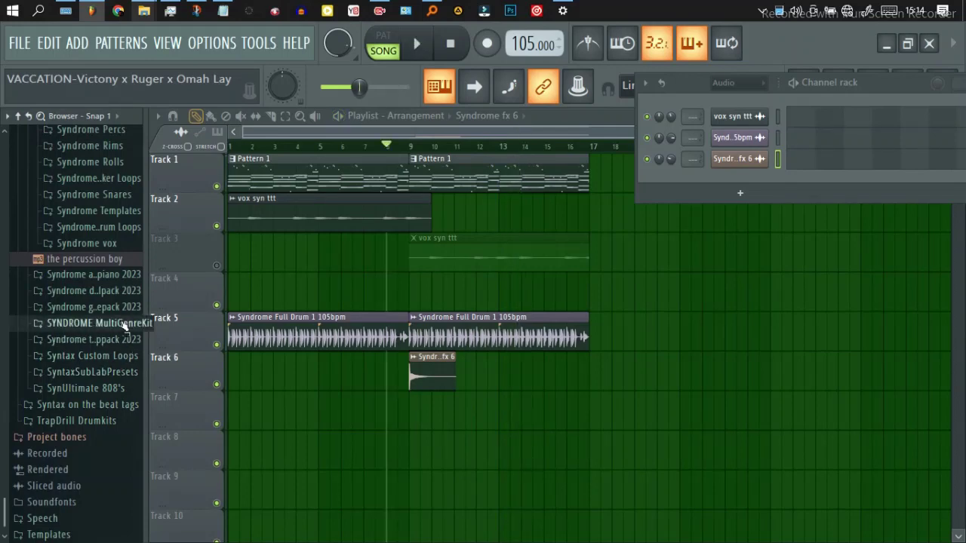
{"action": "left_click", "coordinate": [125, 324]}
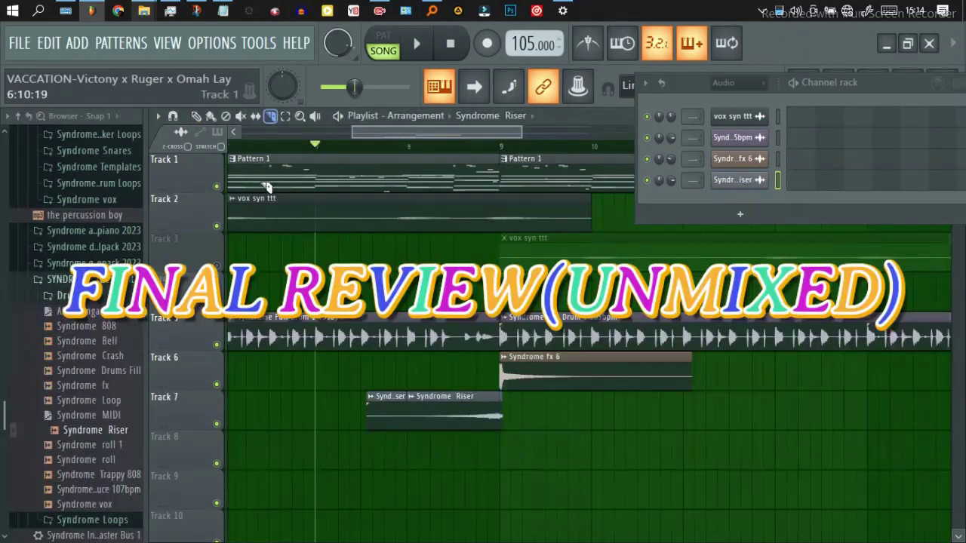
Step: Delete the riser piece before bar 8, trim the remaining piece to end at bar 9 and play the transition
{"action": "left_click", "coordinate": [196, 115]}
{"action": "right_click", "coordinate": [390, 422]}
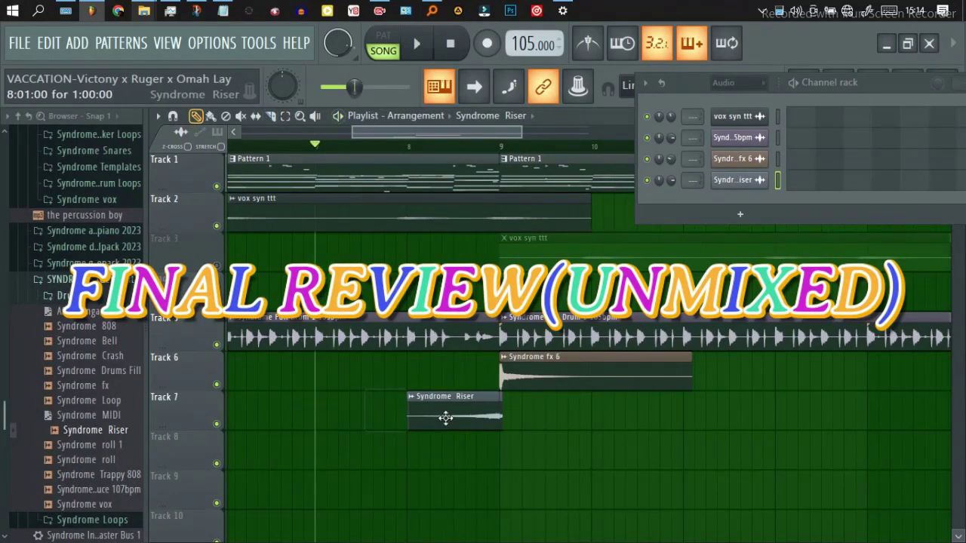
{"action": "key", "text": "space"}
{"action": "left_click_drag", "start_coordinate": [446, 417], "coordinate": [478, 414]}
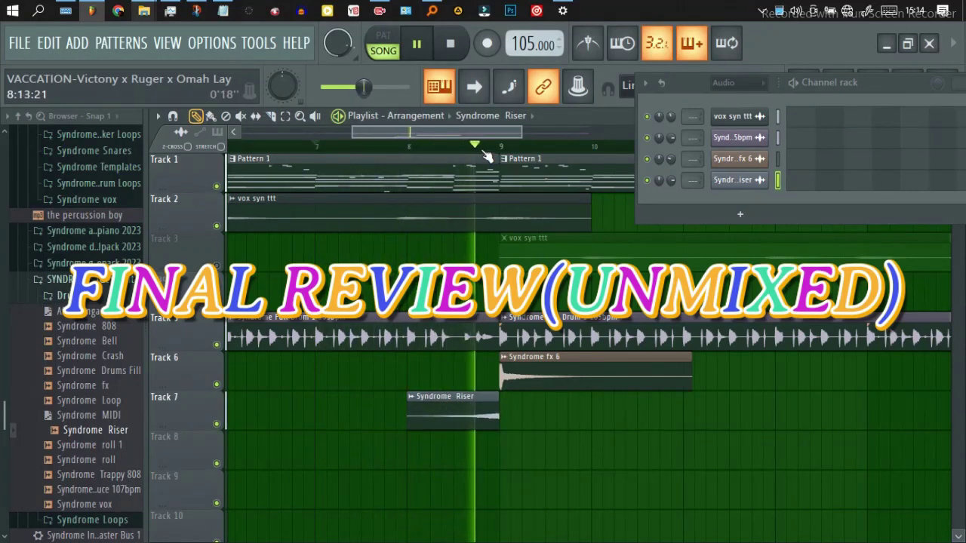
{"action": "scroll", "coordinate": [487, 156], "scroll_direction": "down", "scroll_amount": 5}
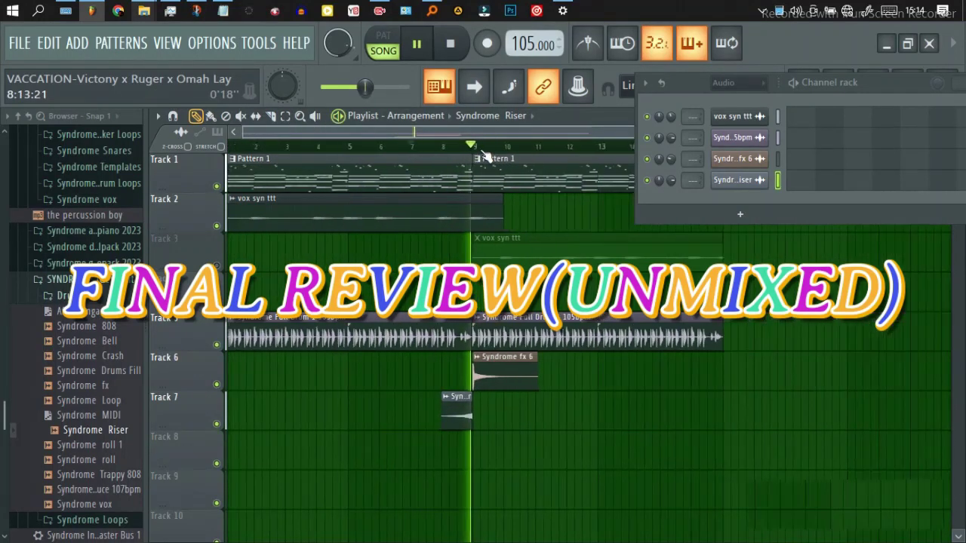
Step: Switch the channel rack to the Unsorted group and restart the song from the beginning for a full listen
{"action": "left_click", "coordinate": [730, 85]}
{"action": "left_click", "coordinate": [730, 131]}
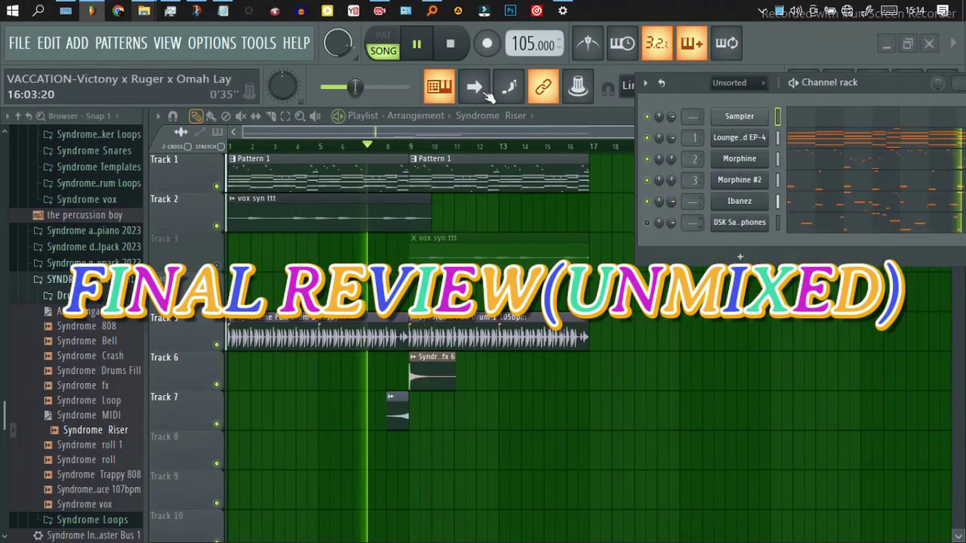
{"action": "left_click", "coordinate": [415, 43]}
{"action": "key", "text": "space"}
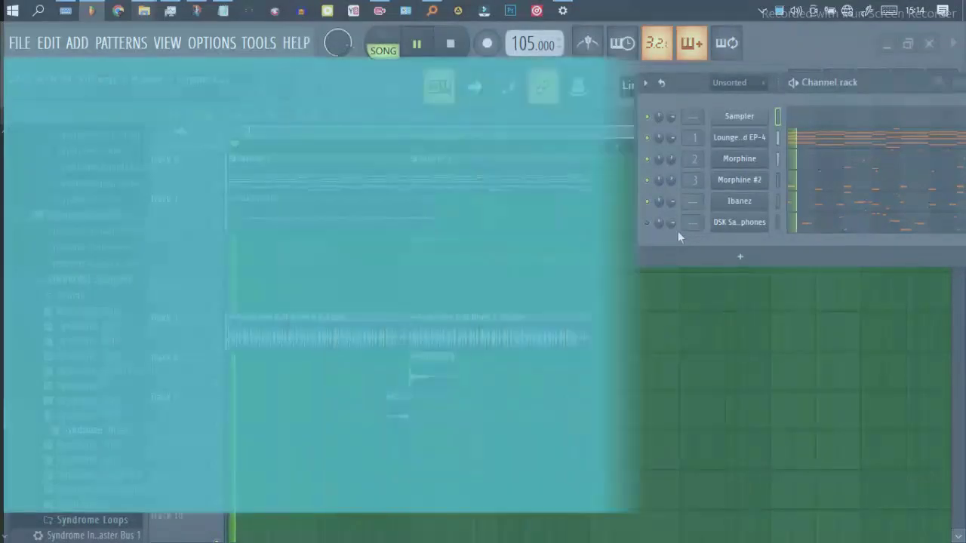